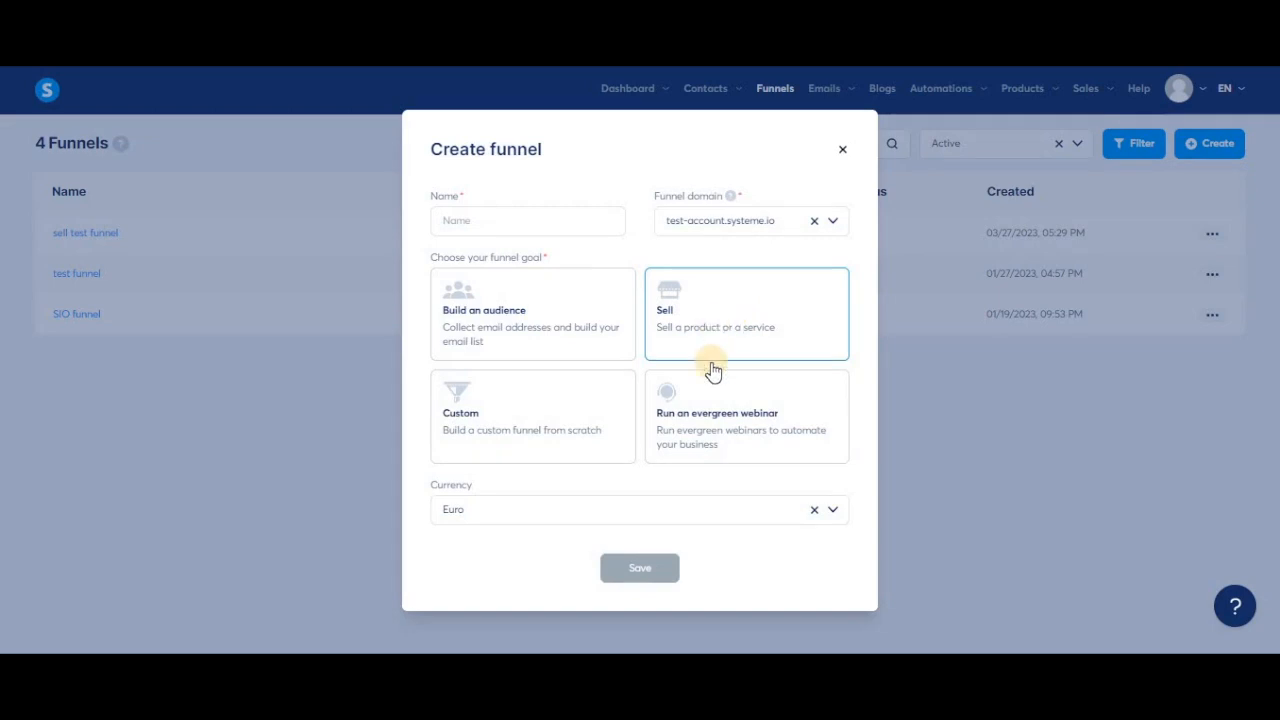
Create an evergreen webinar funnel named 'Webinar funnel', save it and open it.
click(522, 430)
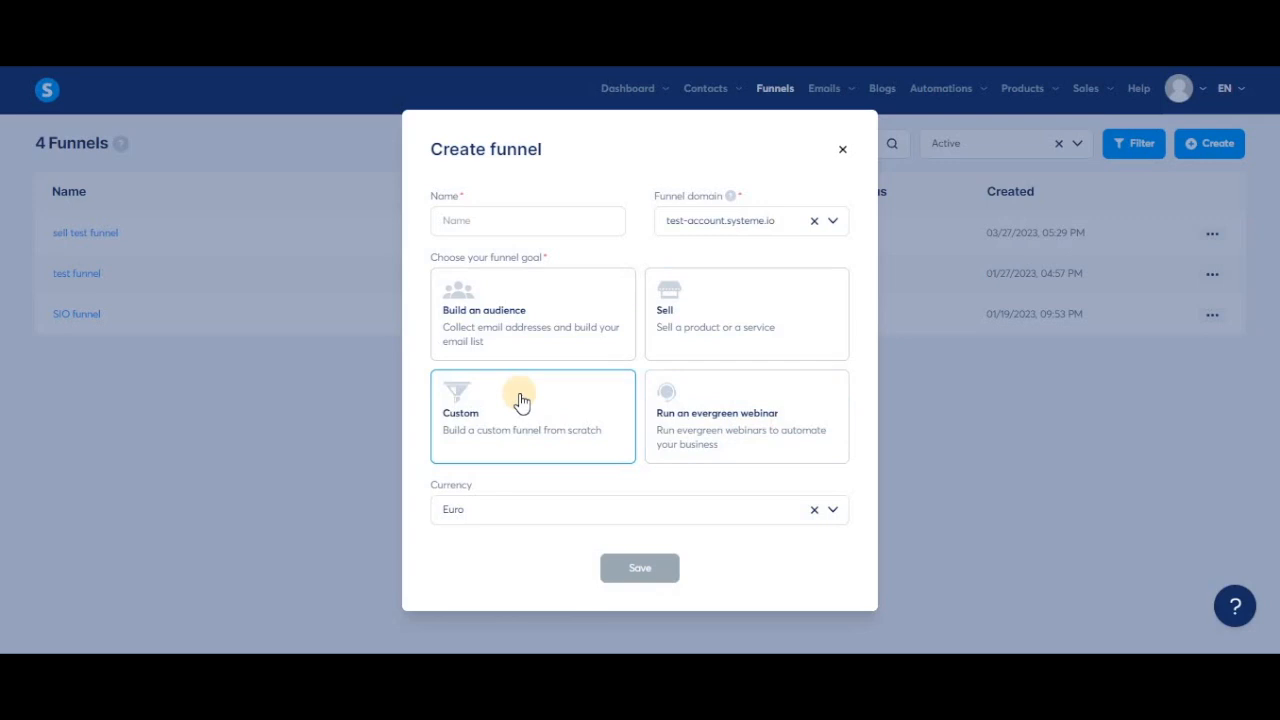
click(741, 428)
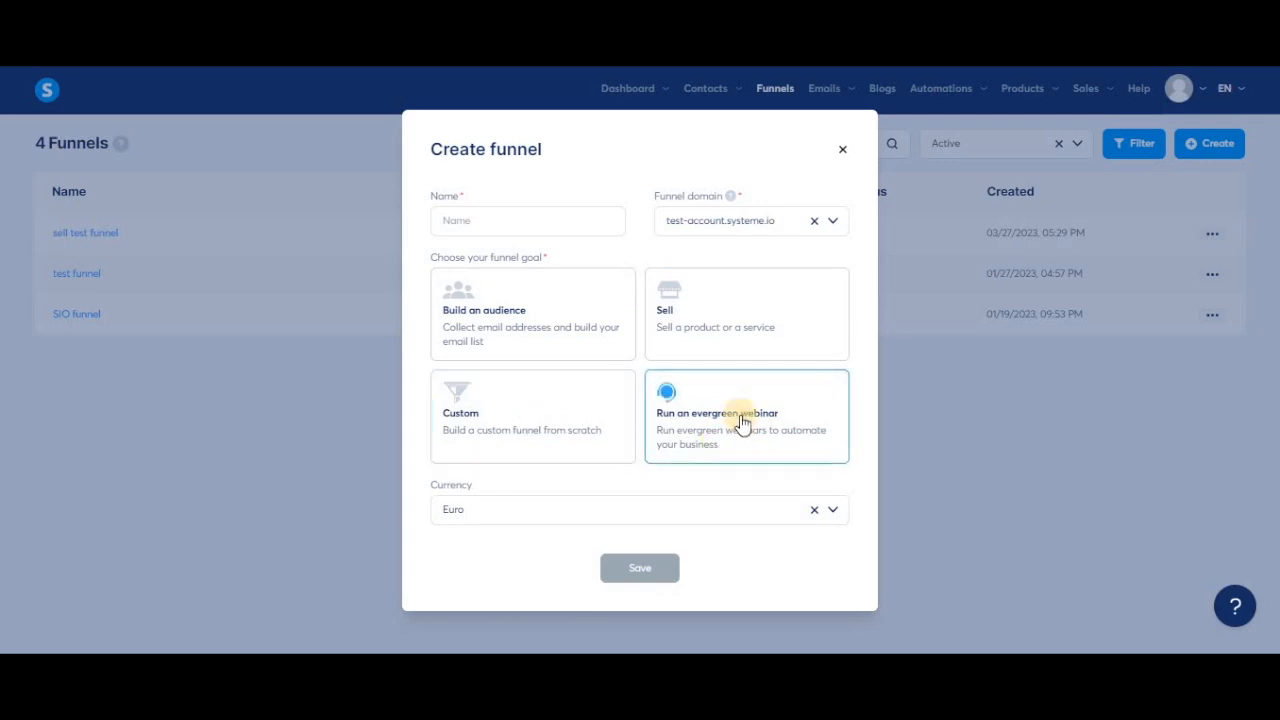
click(494, 229)
text(Webinar fu)
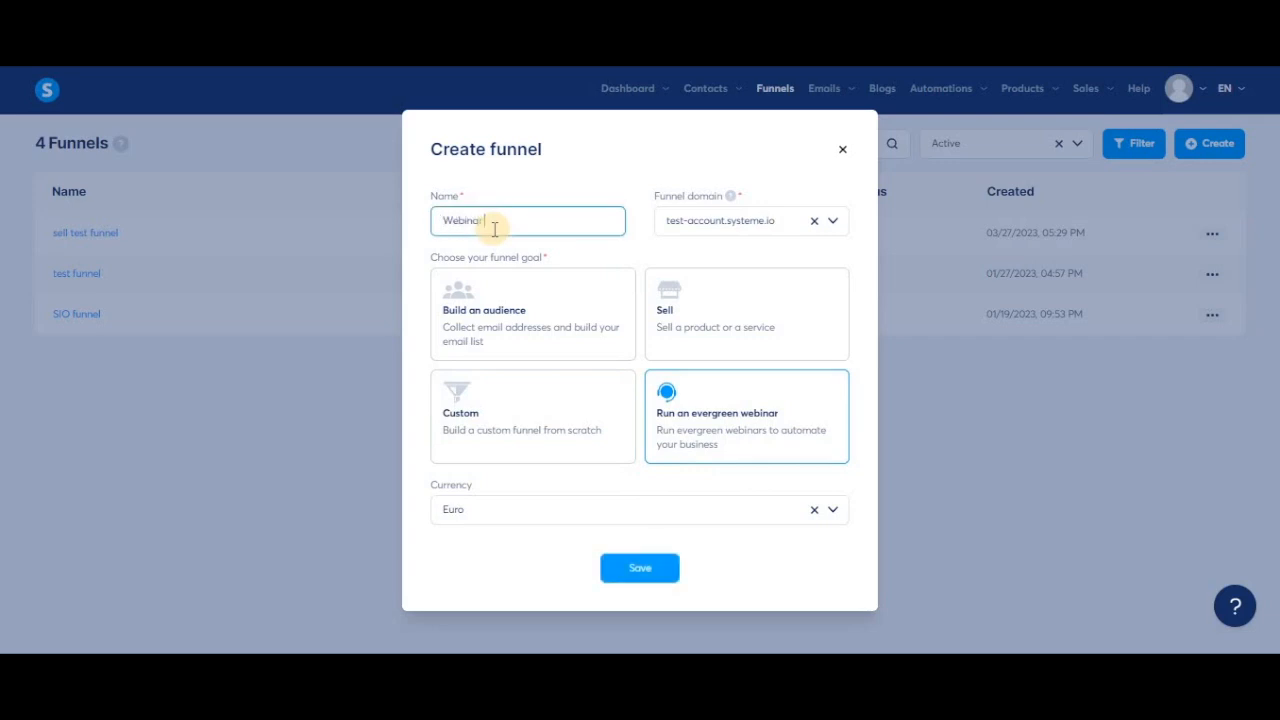
text(nnel)
click(626, 566)
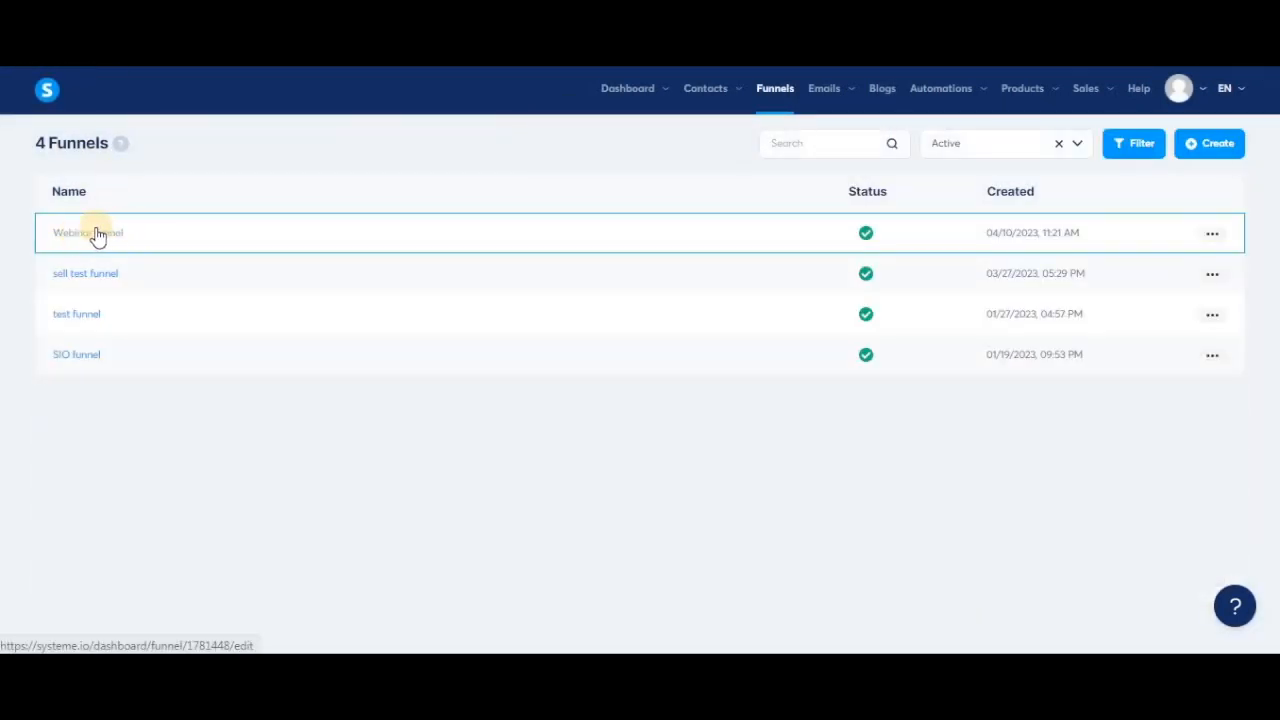
click(90, 234)
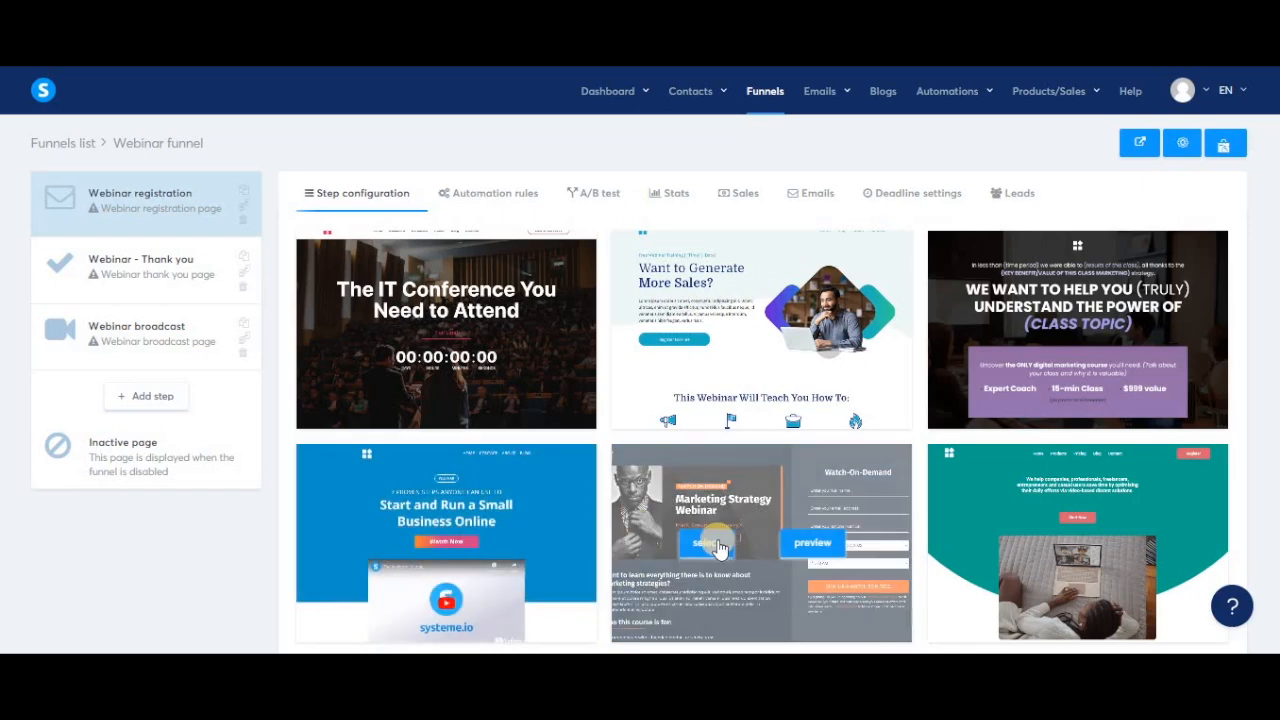
Apply templates: Marketing Strategy Webinar for registration, Free Class for thank-you, and a video template for broadcast.
click(707, 546)
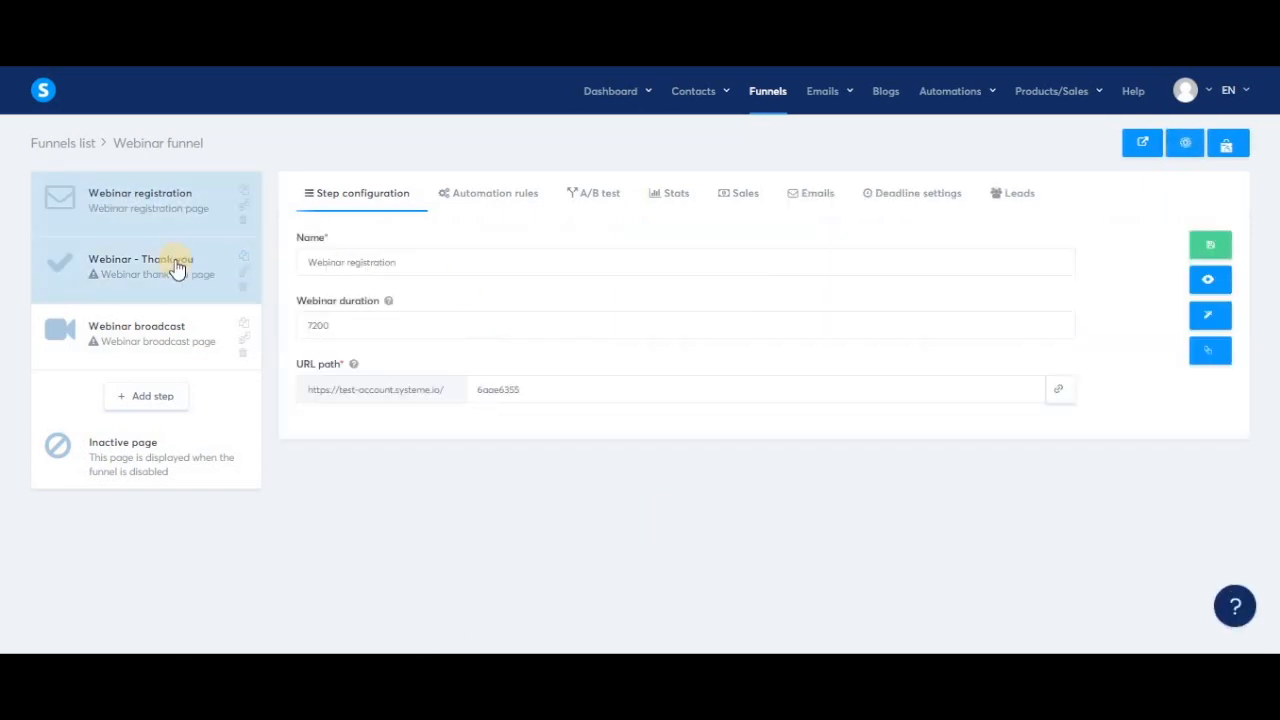
click(178, 264)
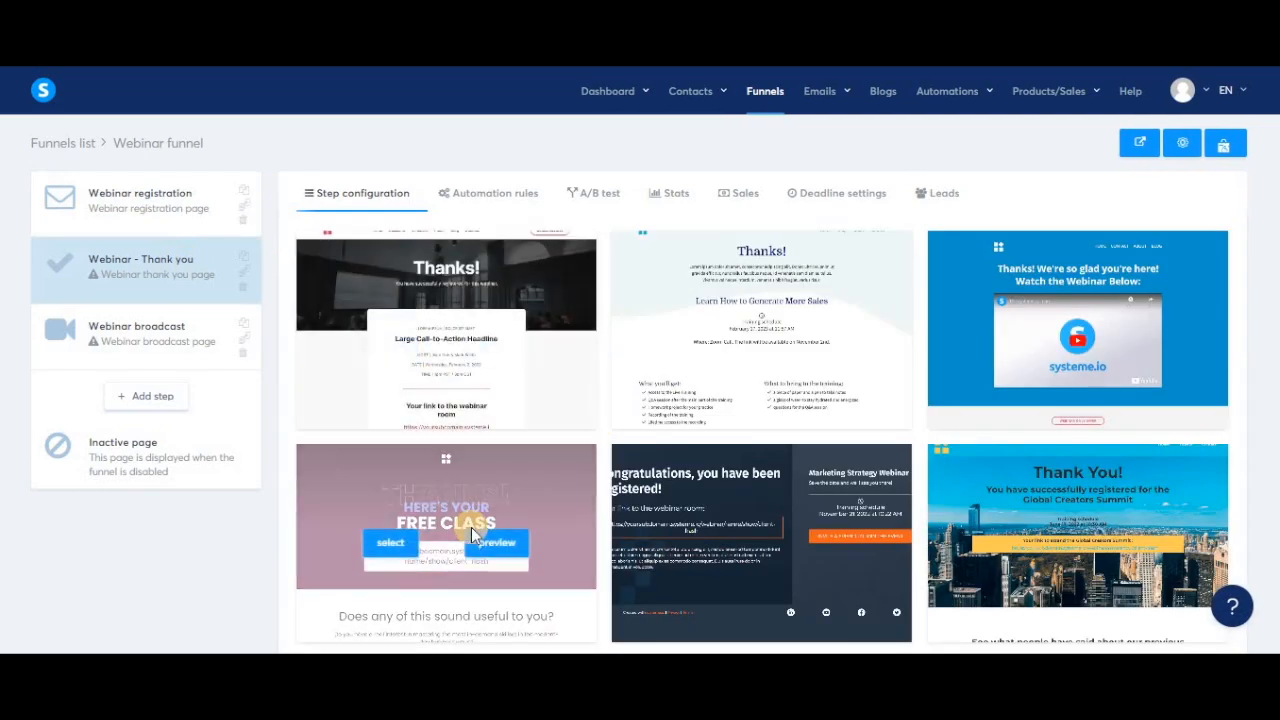
click(393, 550)
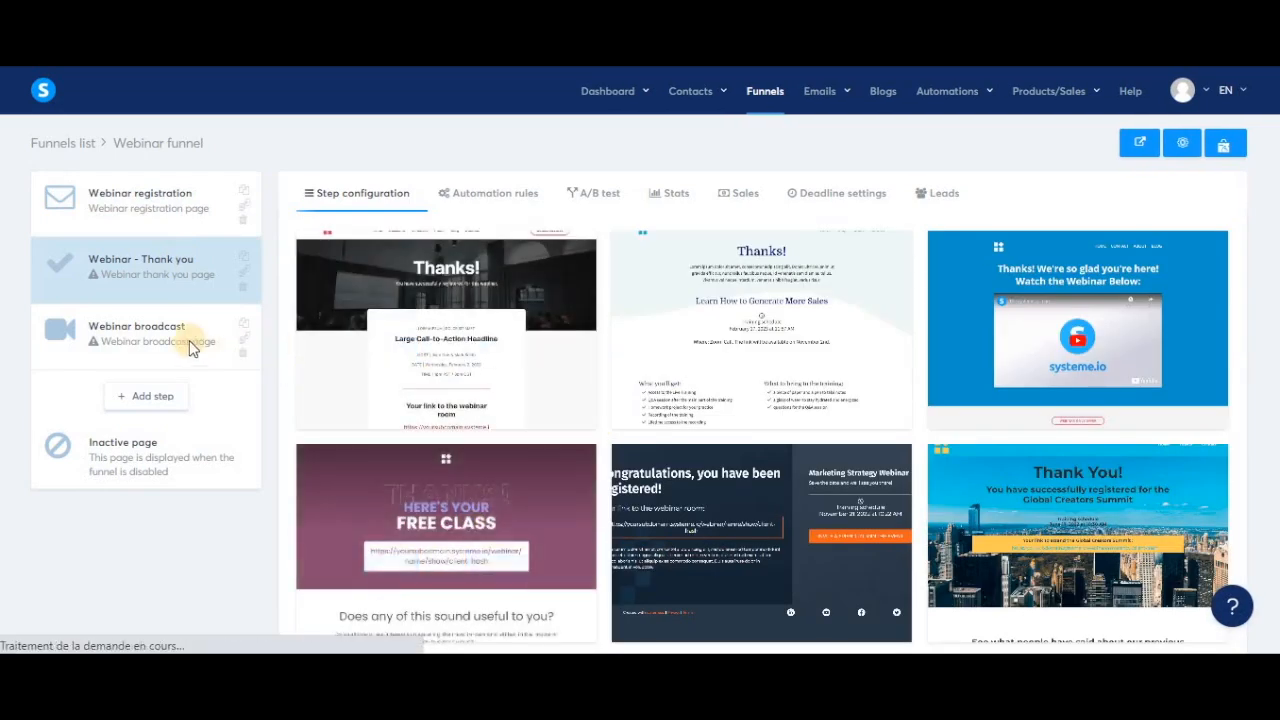
click(166, 342)
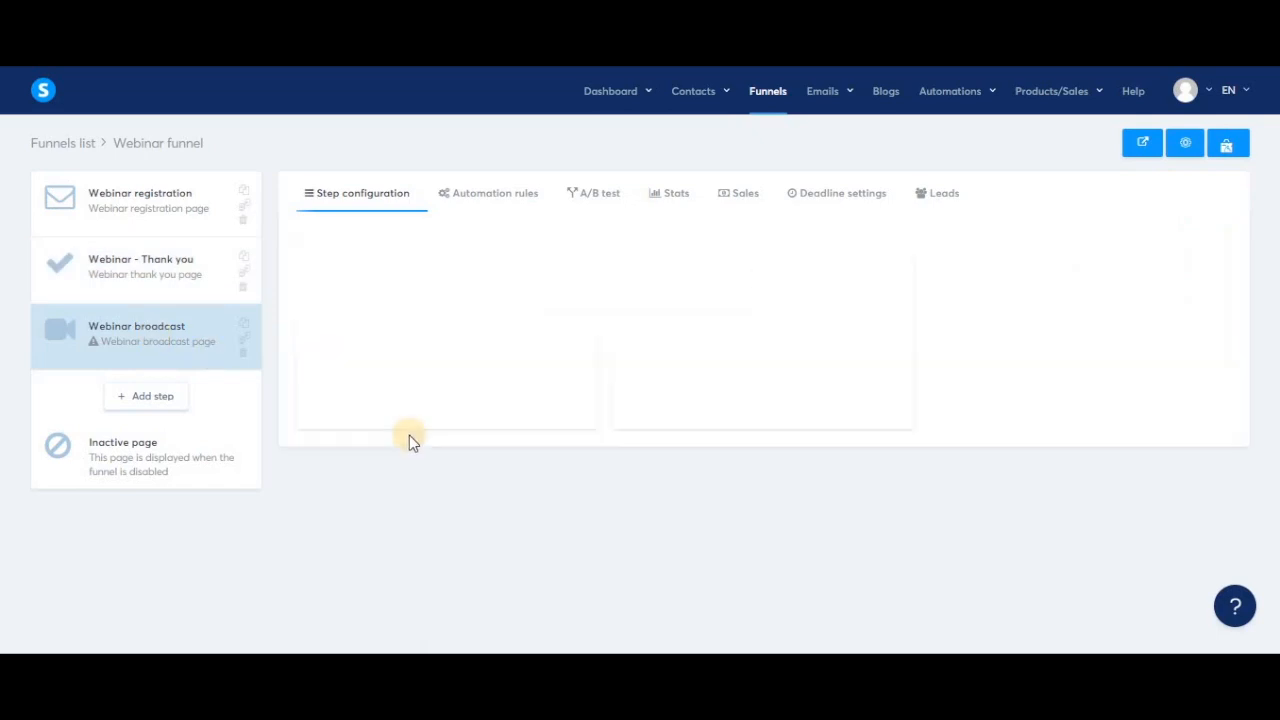
mouse_move(705, 360)
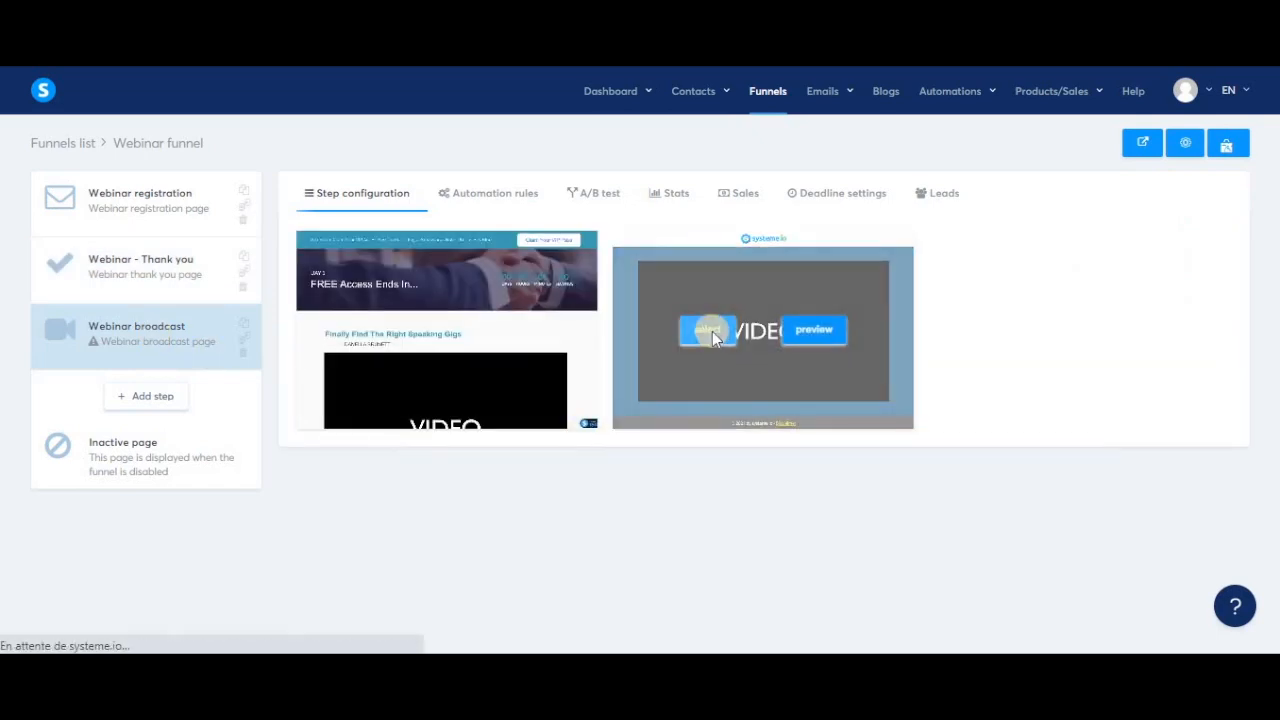
click(712, 340)
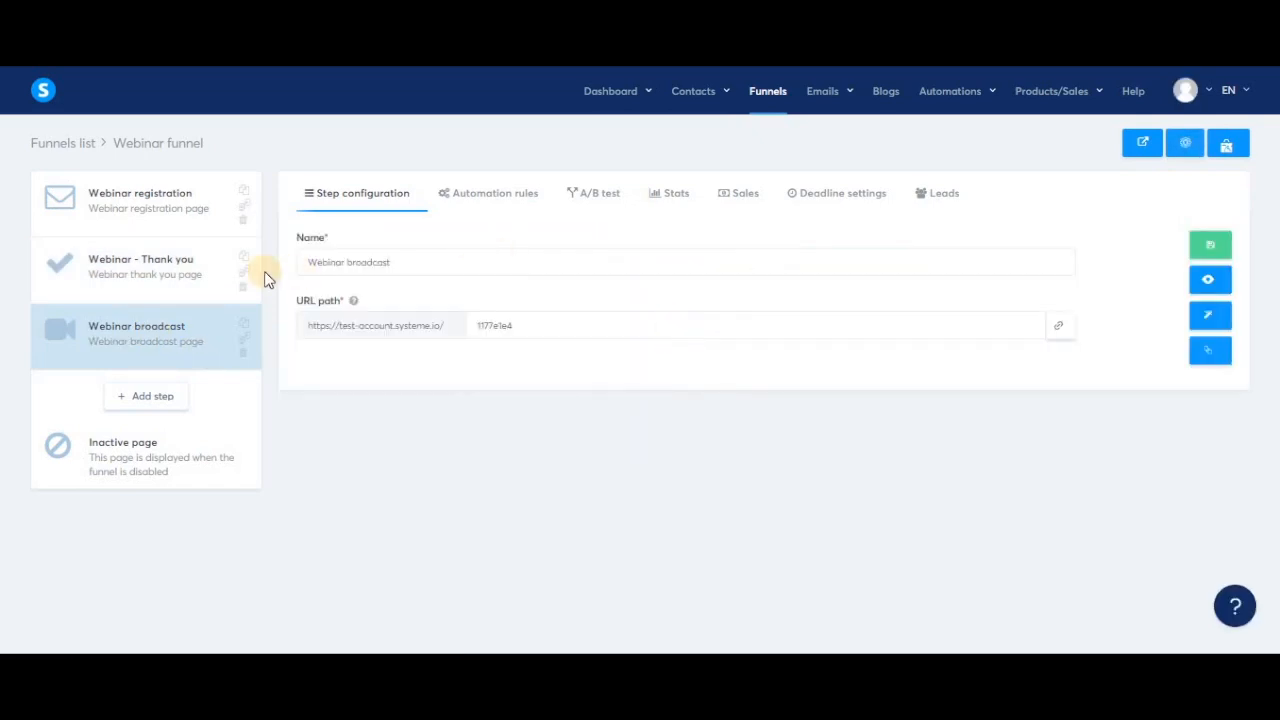
Copy the thank-you step's page link and return to the Webinar registration step.
click(168, 272)
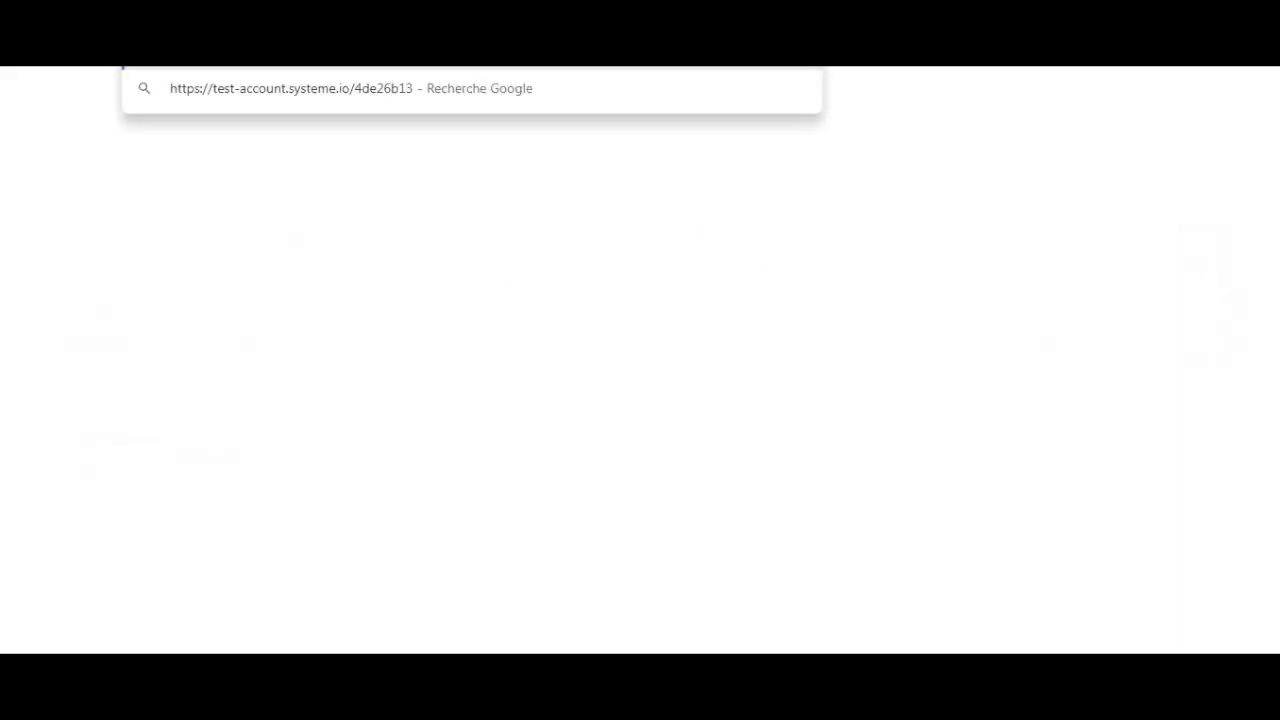
key(Return)
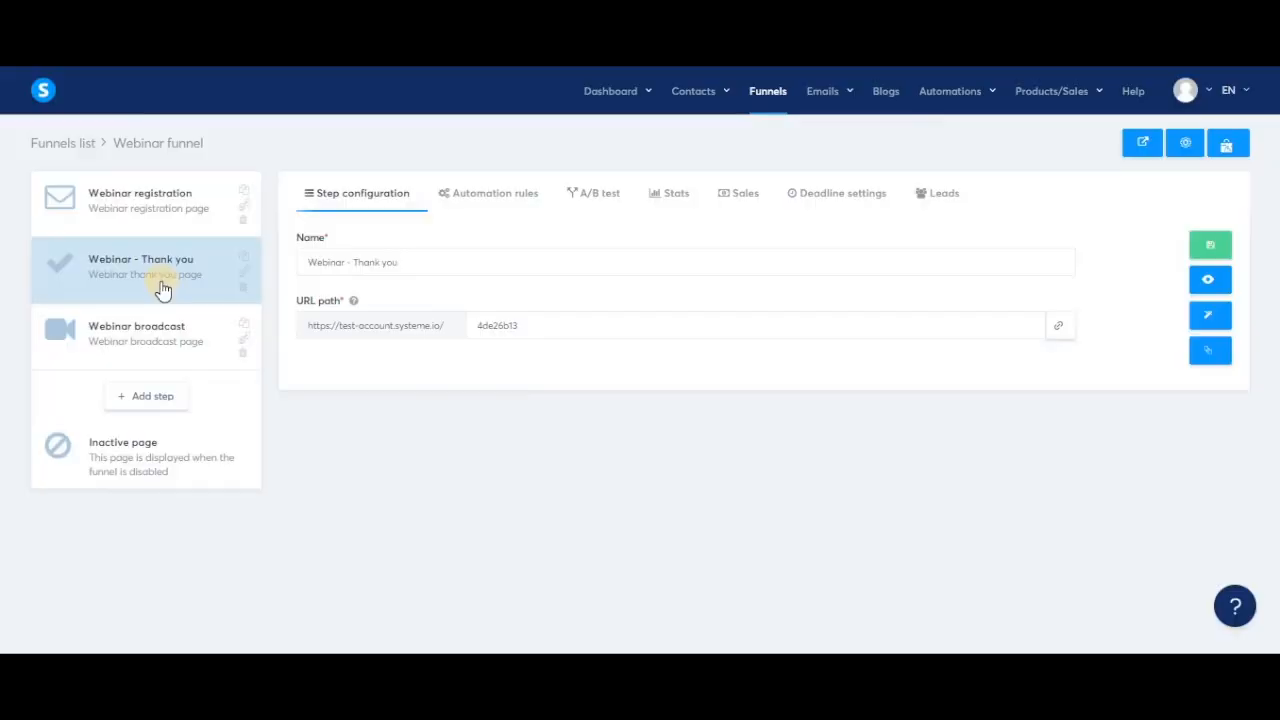
click(144, 218)
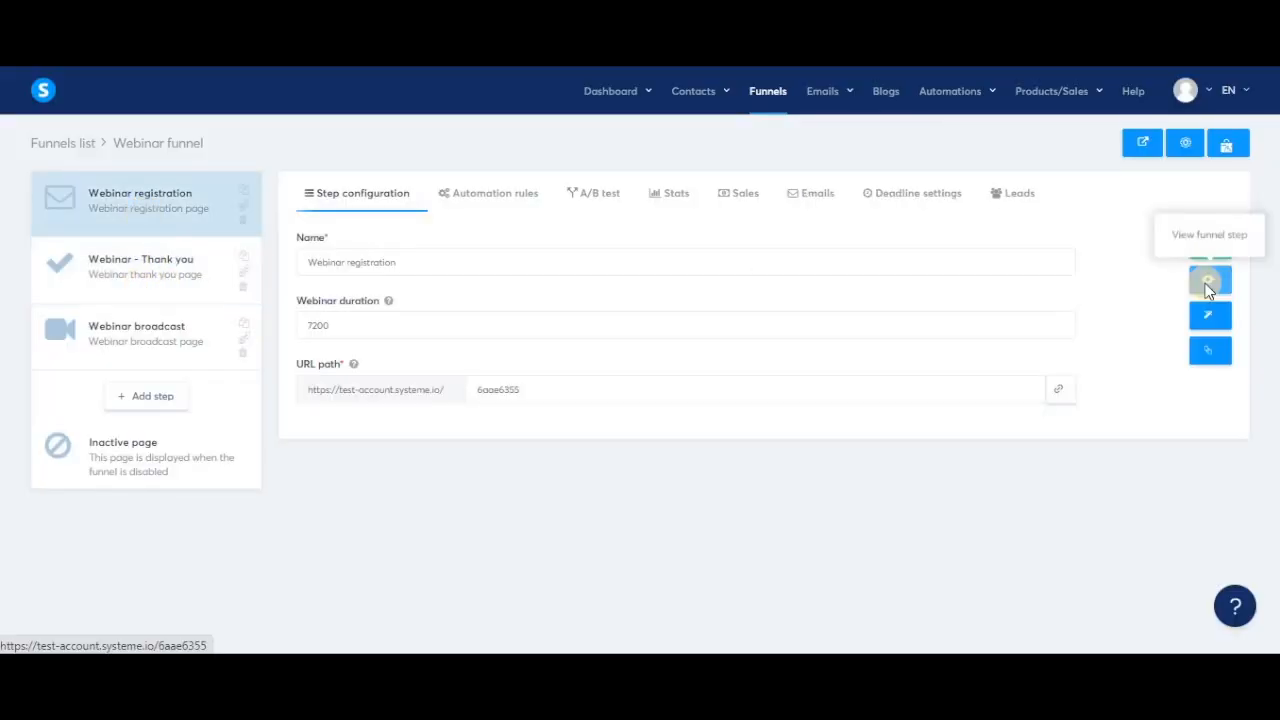
Preview the live registration page and check its webinar start times, leaving 1:00 AM selected.
click(1205, 285)
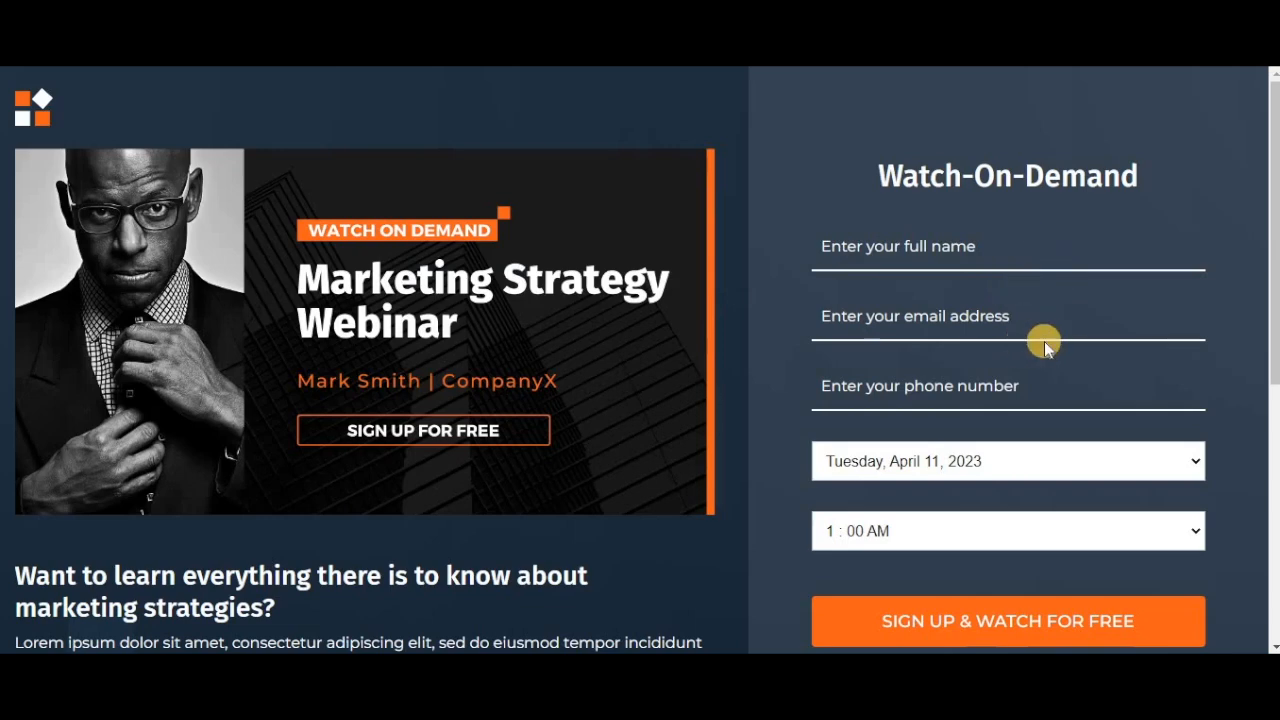
scroll(1044, 341, down, 1)
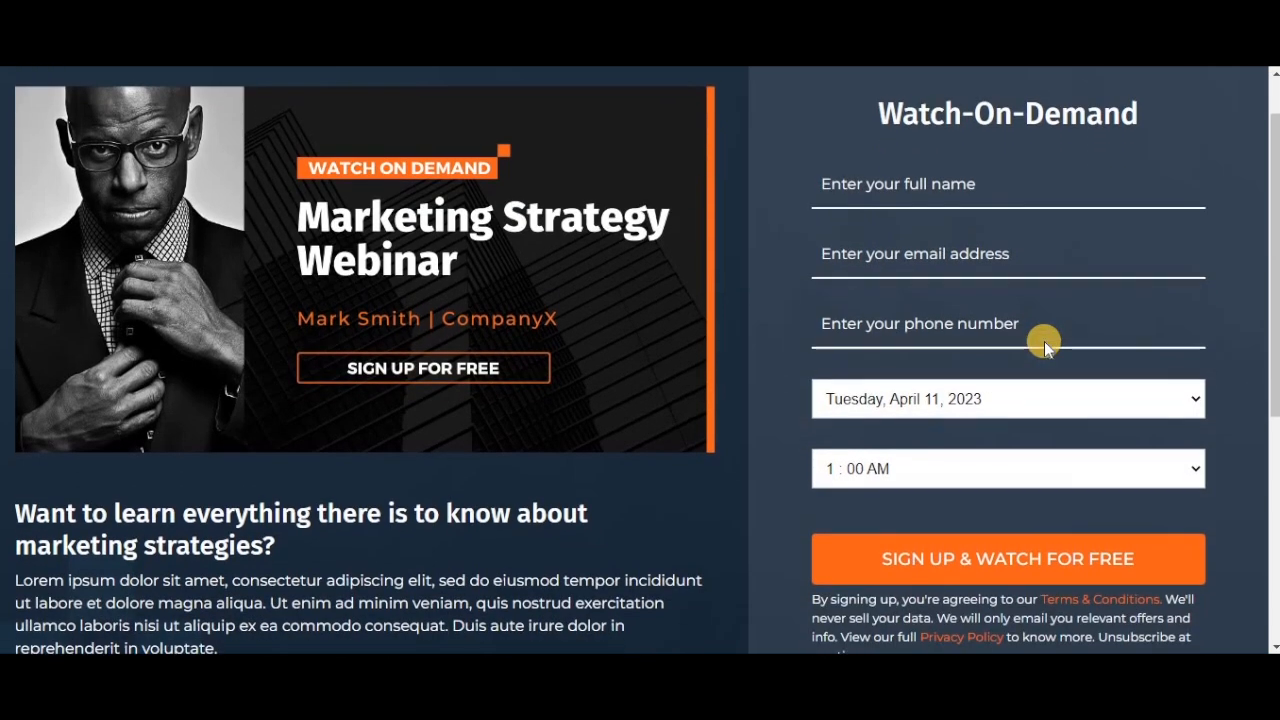
click(1193, 471)
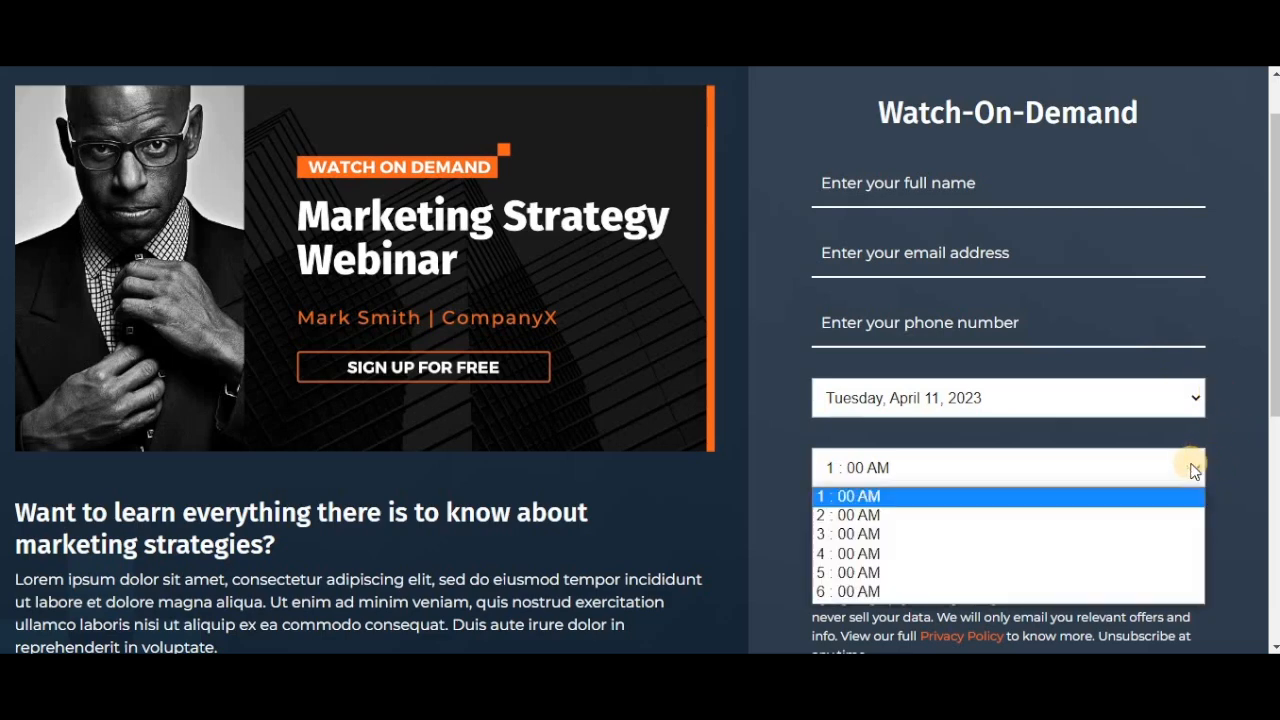
click(1193, 471)
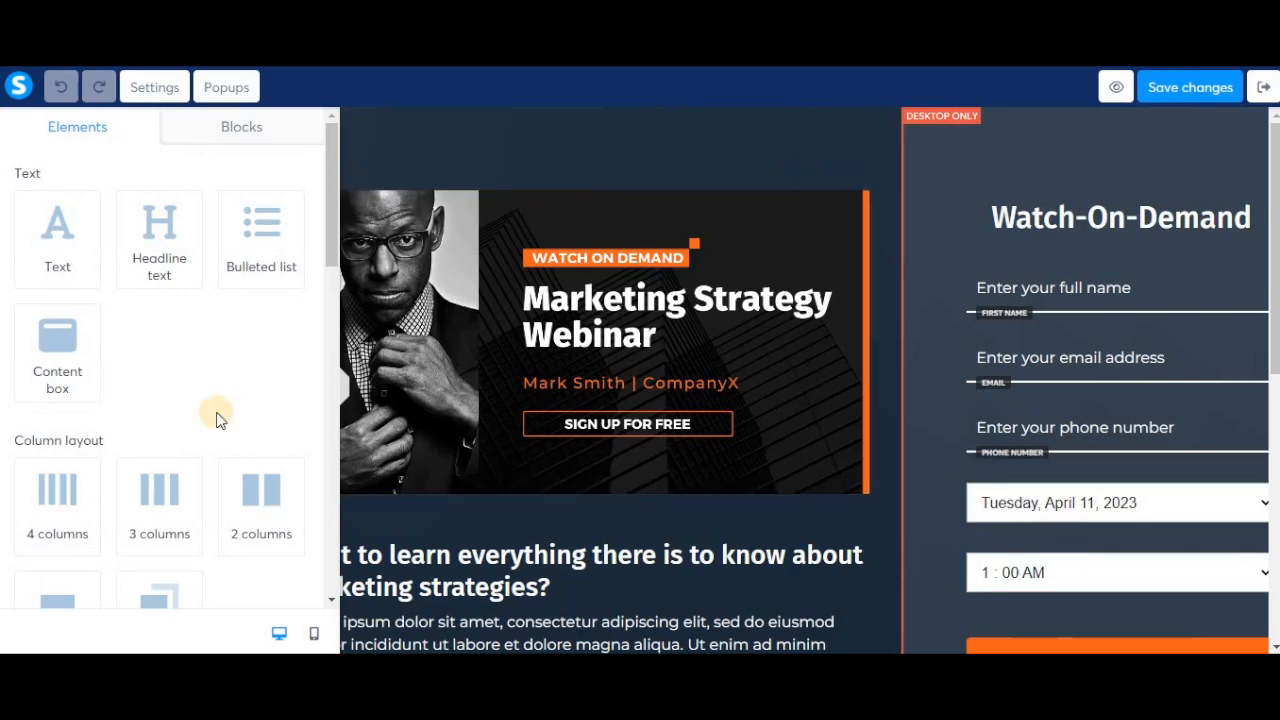
Select the webinar registration date element to show its scheduled times, 1 AM to 6 AM.
scroll(216, 418, down, 5)
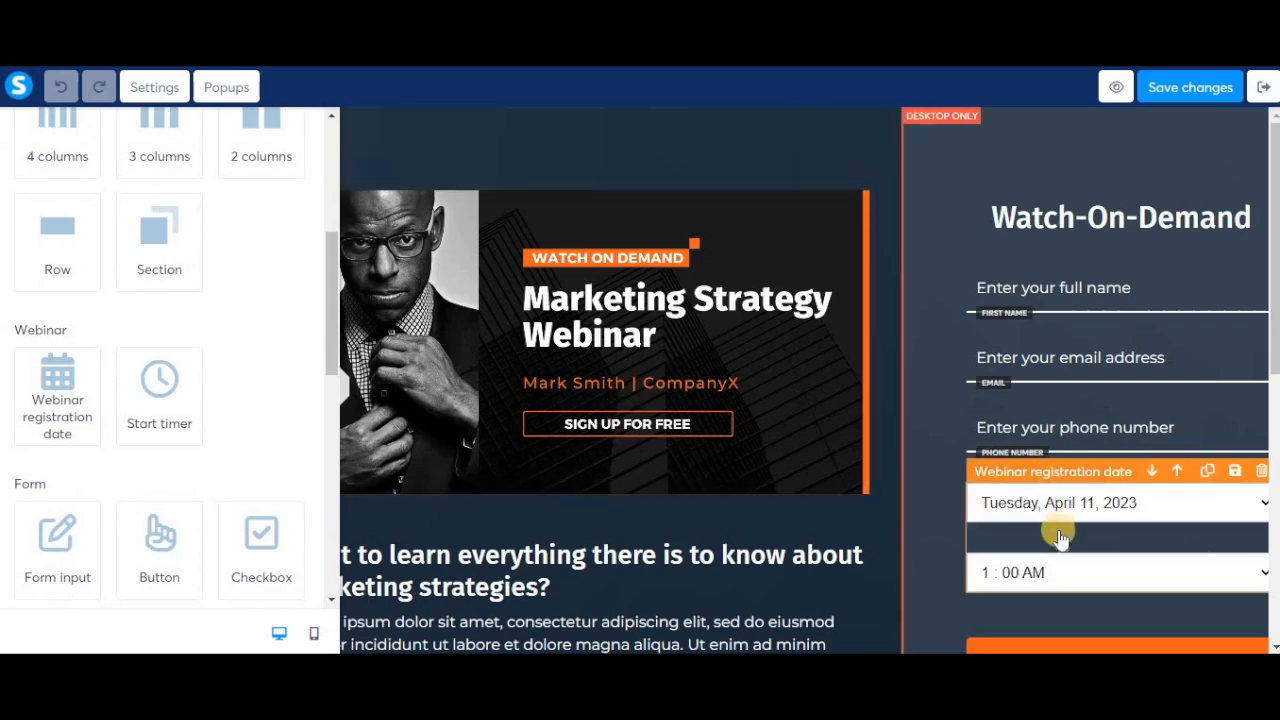
click(1055, 533)
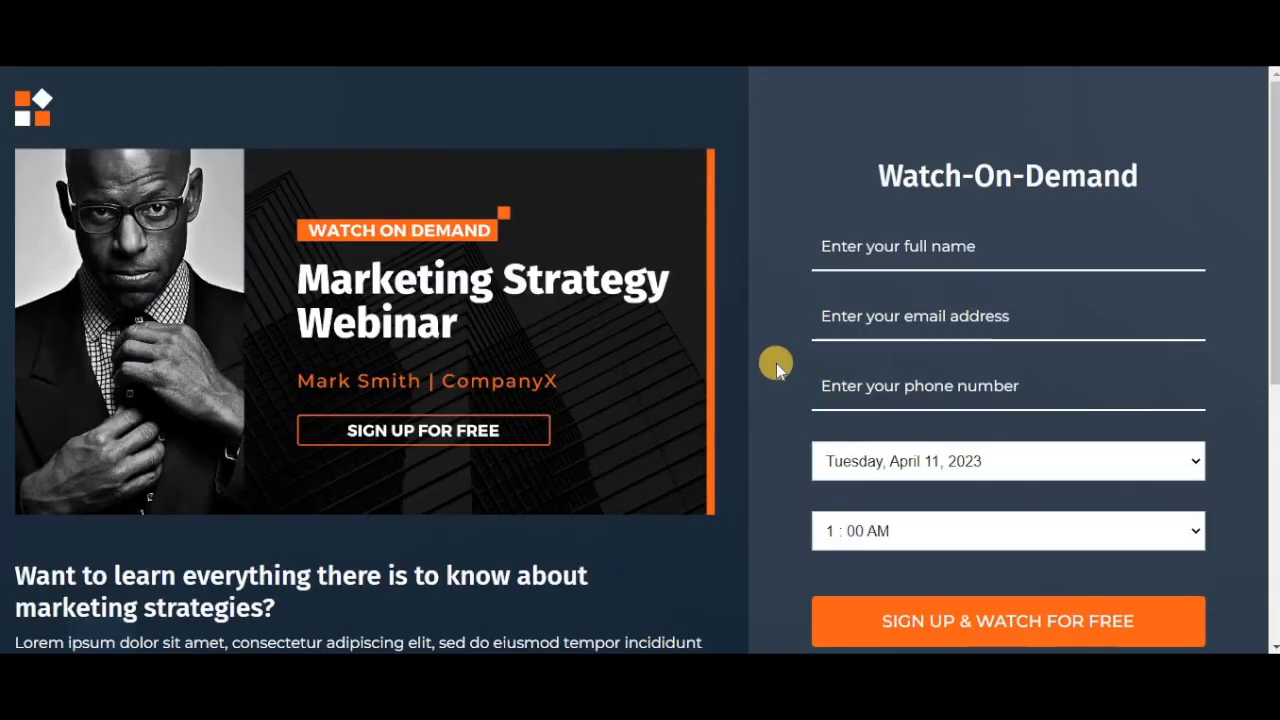
Fill the sign-up form with name 'test', a test e-mail and phone number, and the 4:00 AM time.
click(968, 250)
text(test)
key(Tab)
text(test@systeme.io)
key(Tab)
text(0)
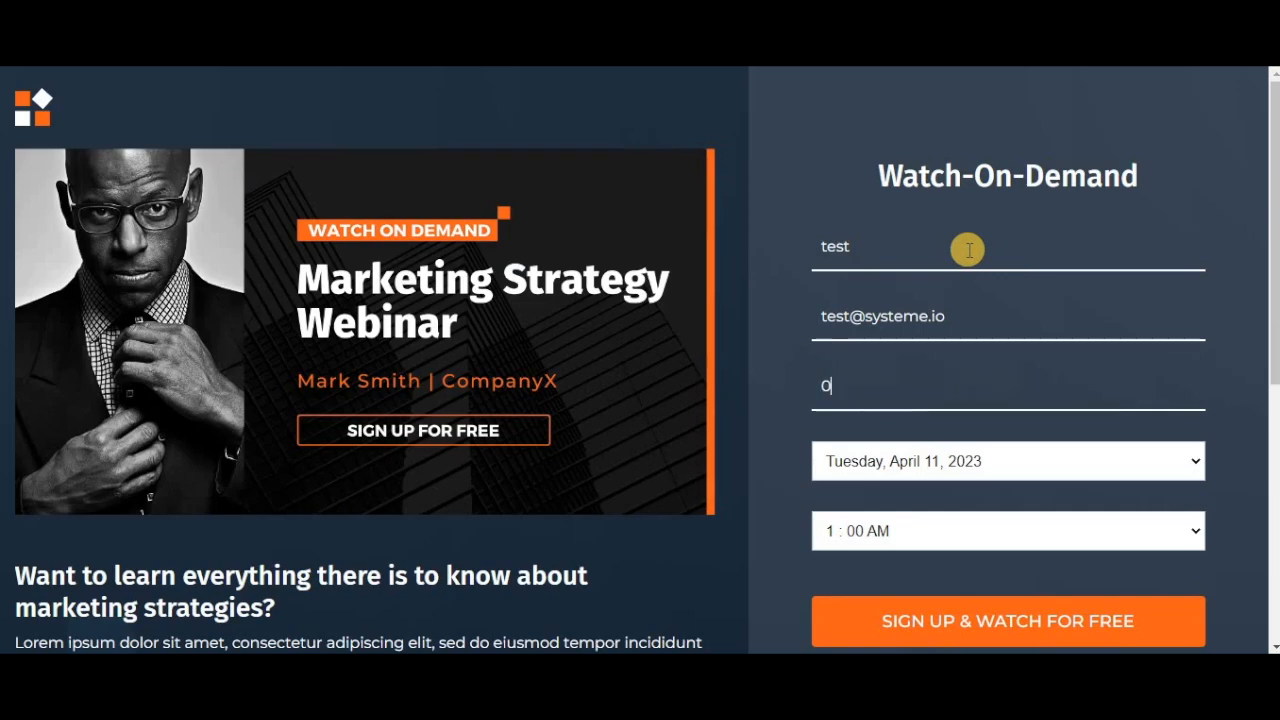
text(66666666666)
click(1097, 528)
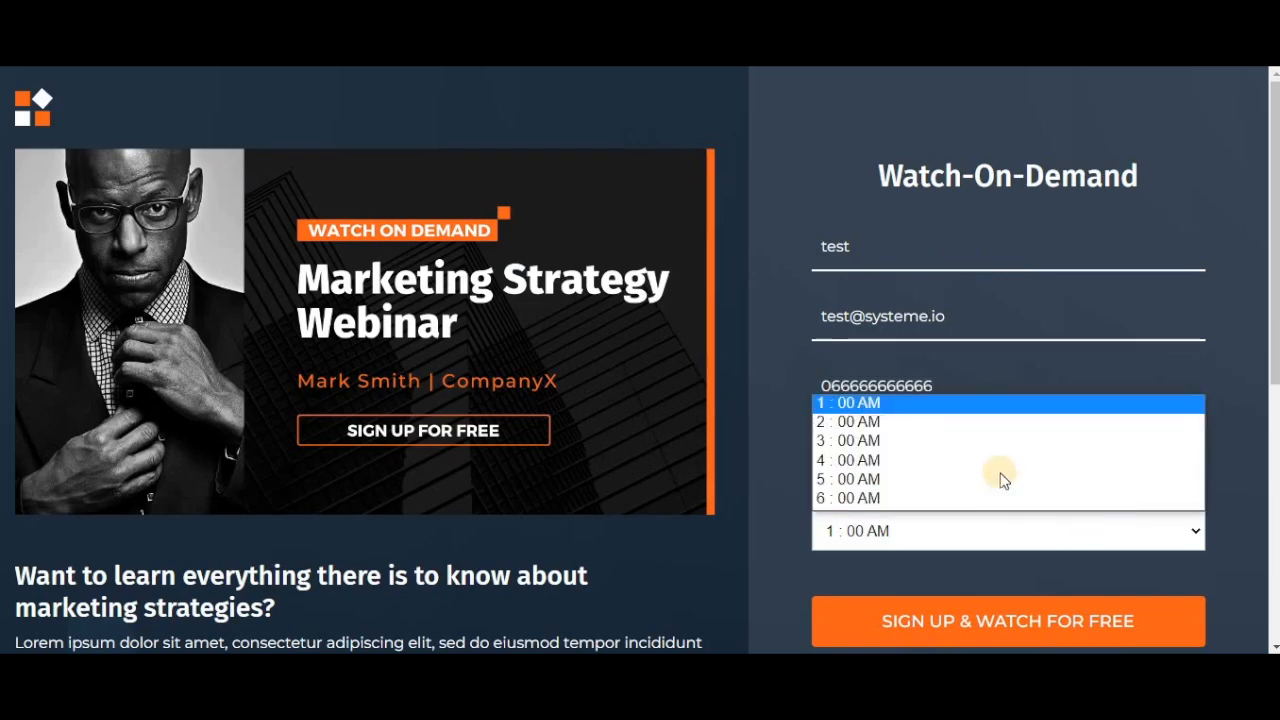
click(992, 462)
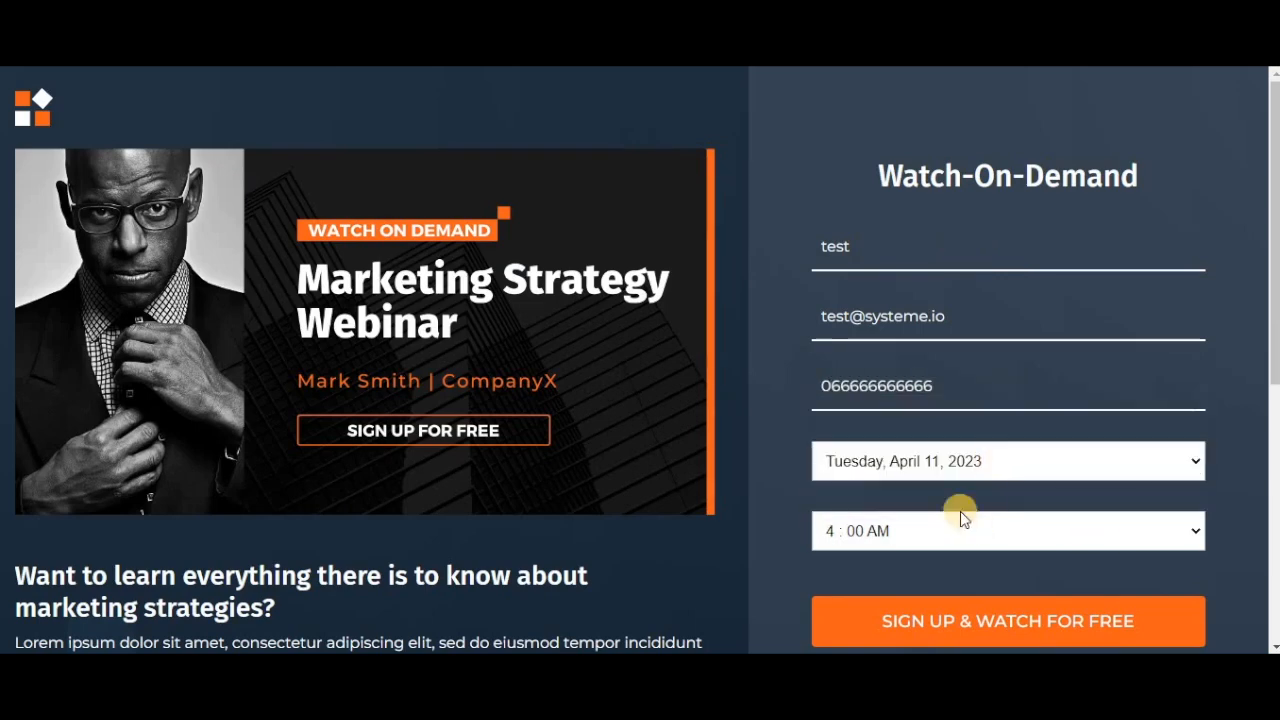
Submit the registration, follow the free-class link to the countdown, and open the broadcast page in the editor.
click(954, 630)
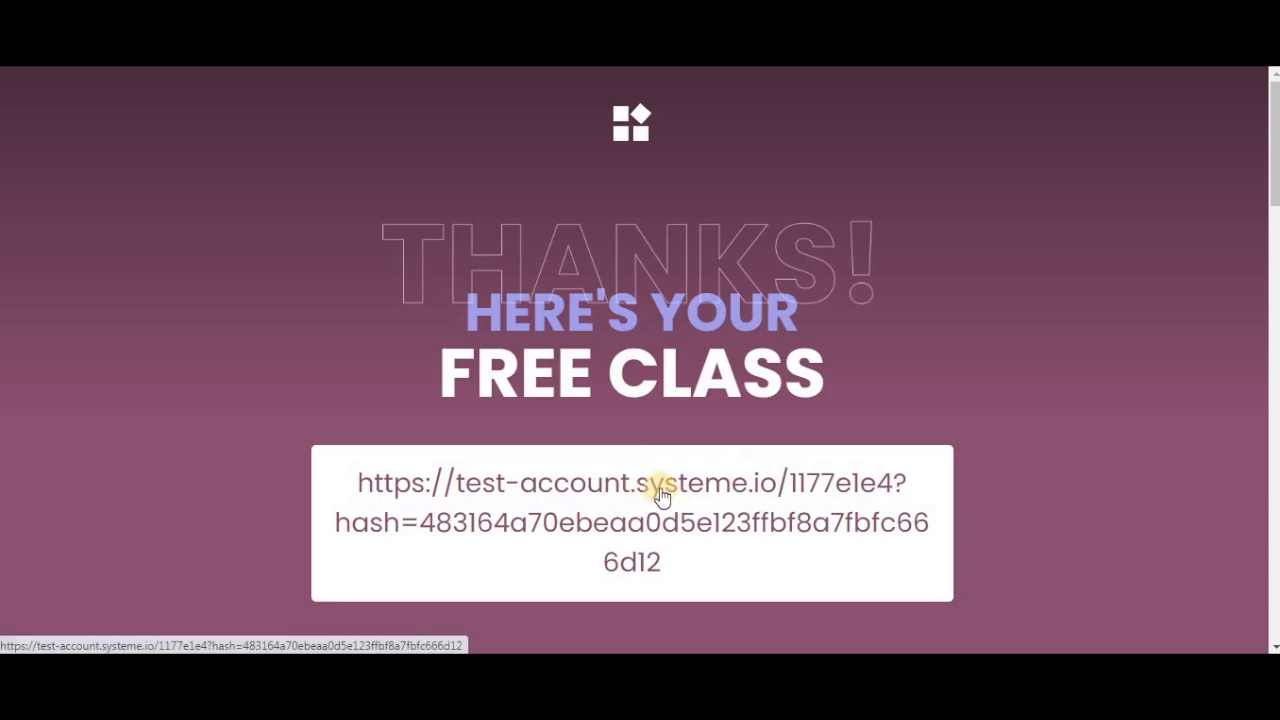
click(715, 495)
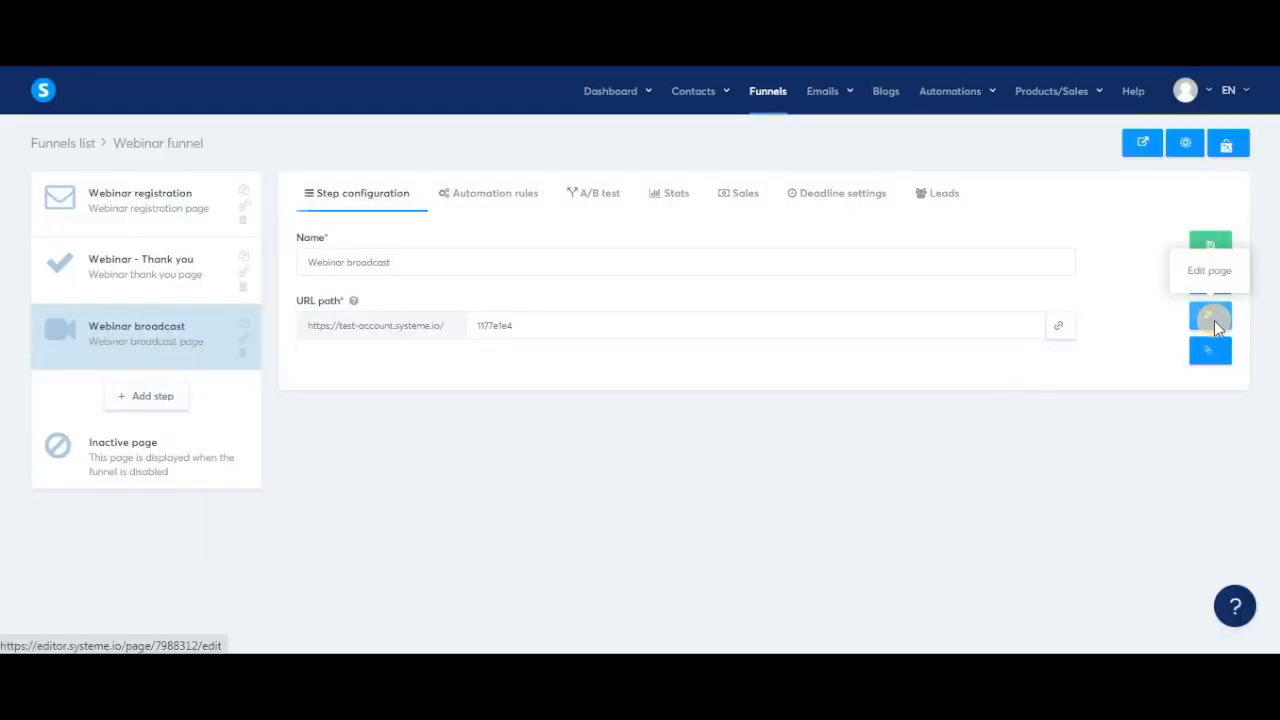
click(1215, 322)
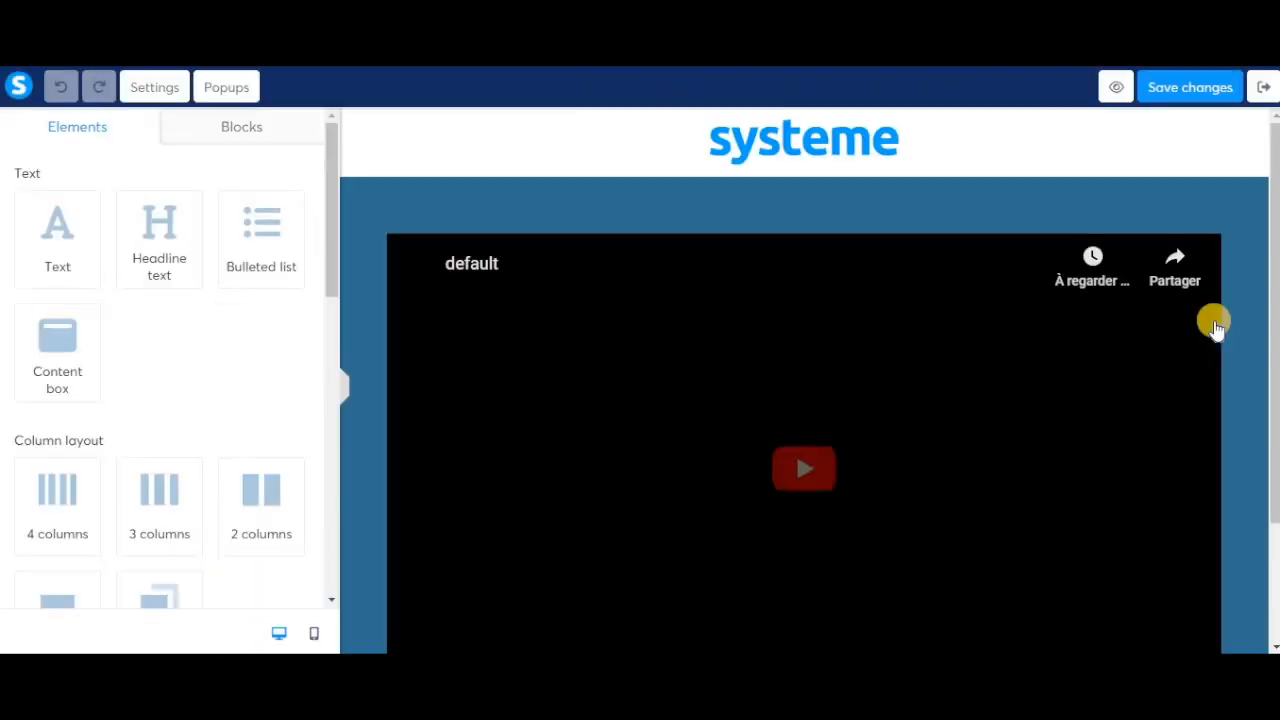
Inspect the webinar video's source types, then open the Webinar registration step's emails.
click(651, 340)
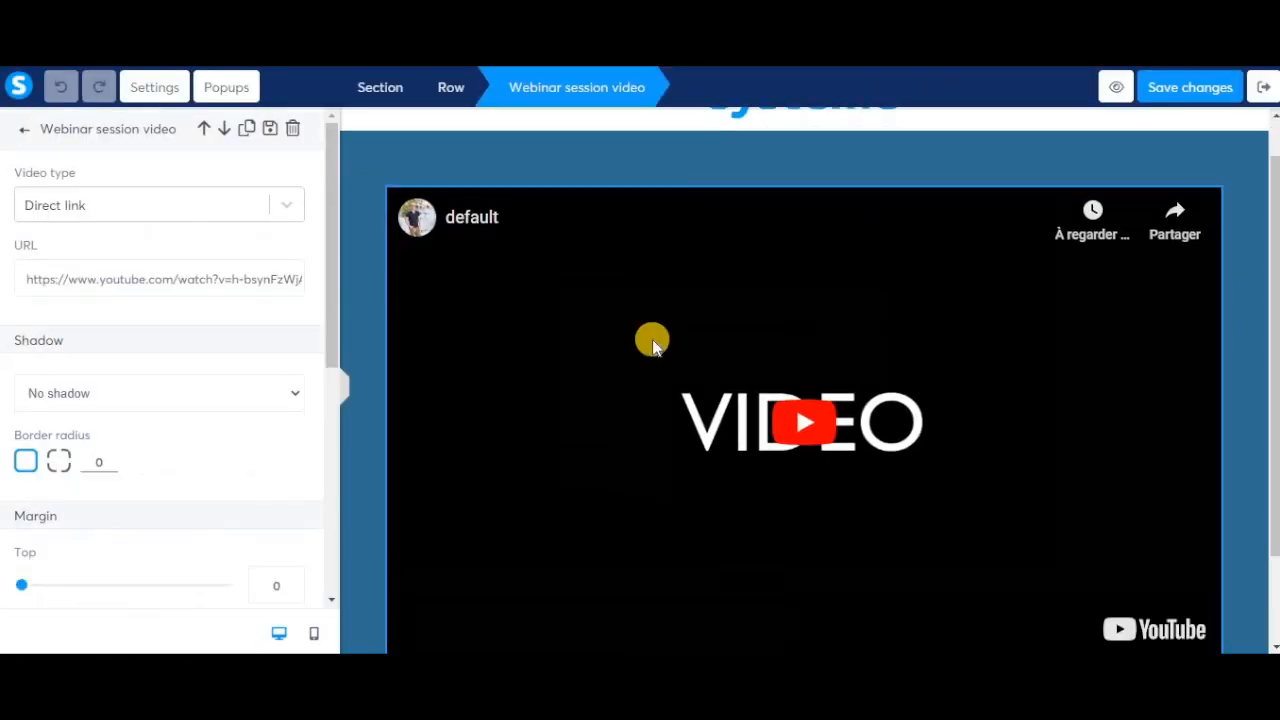
click(287, 207)
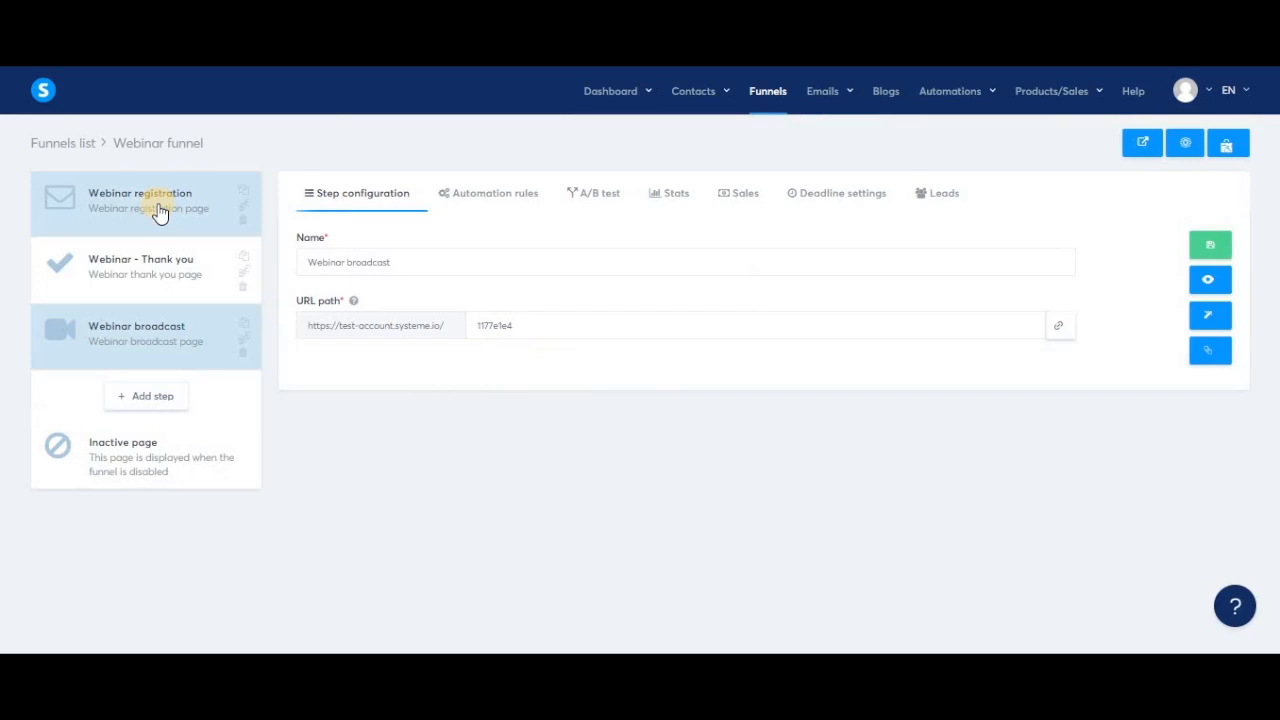
click(158, 210)
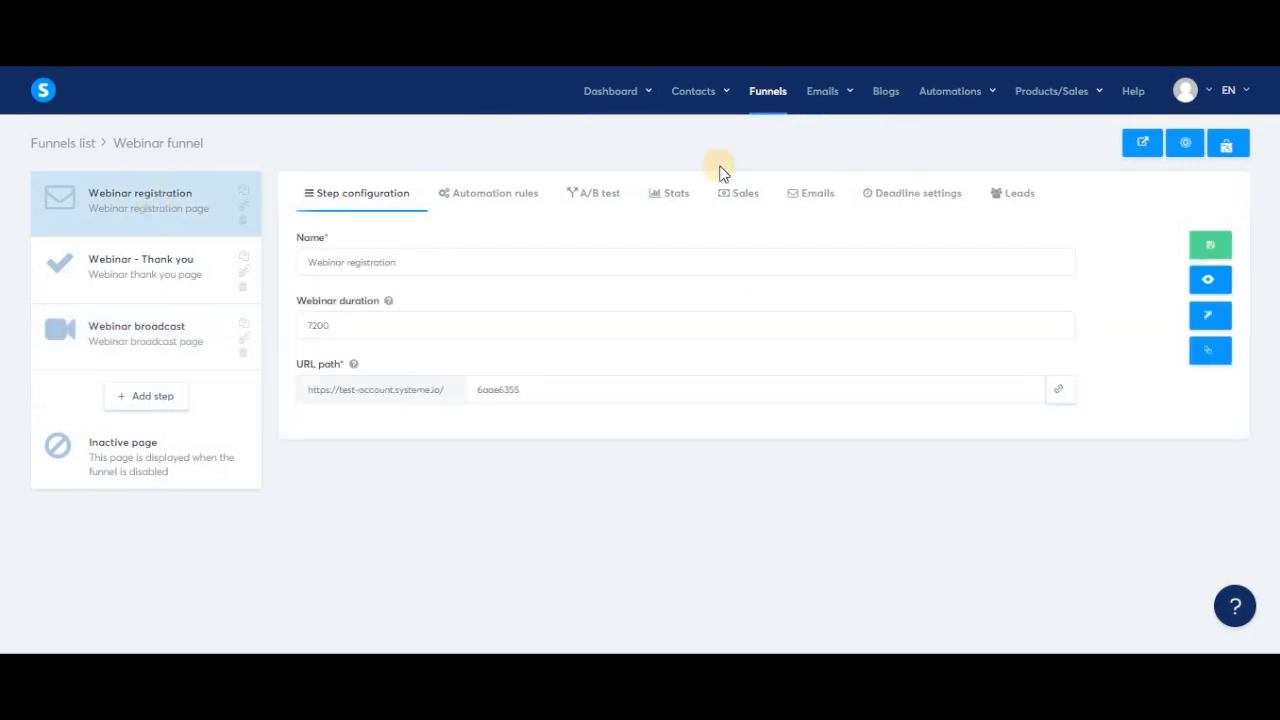
click(816, 200)
Create a new email triggered by Registration to webinar with a 10-minute delay.
click(760, 292)
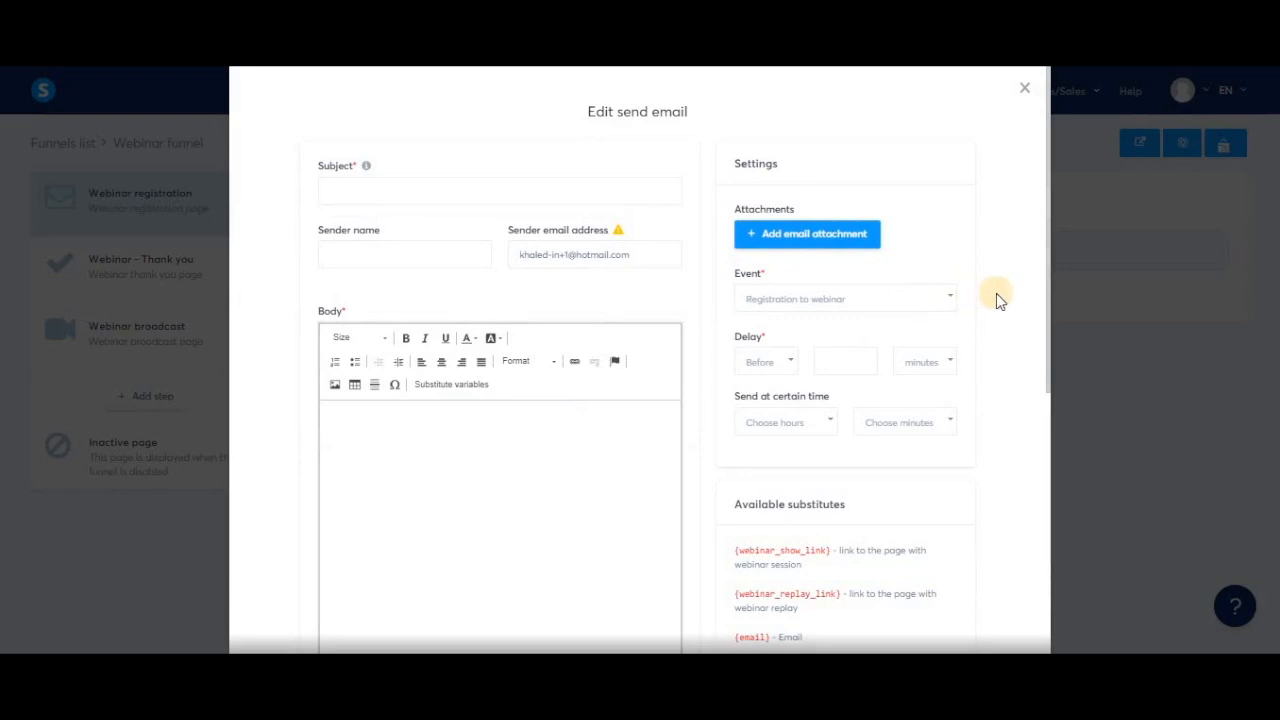
click(943, 298)
click(843, 352)
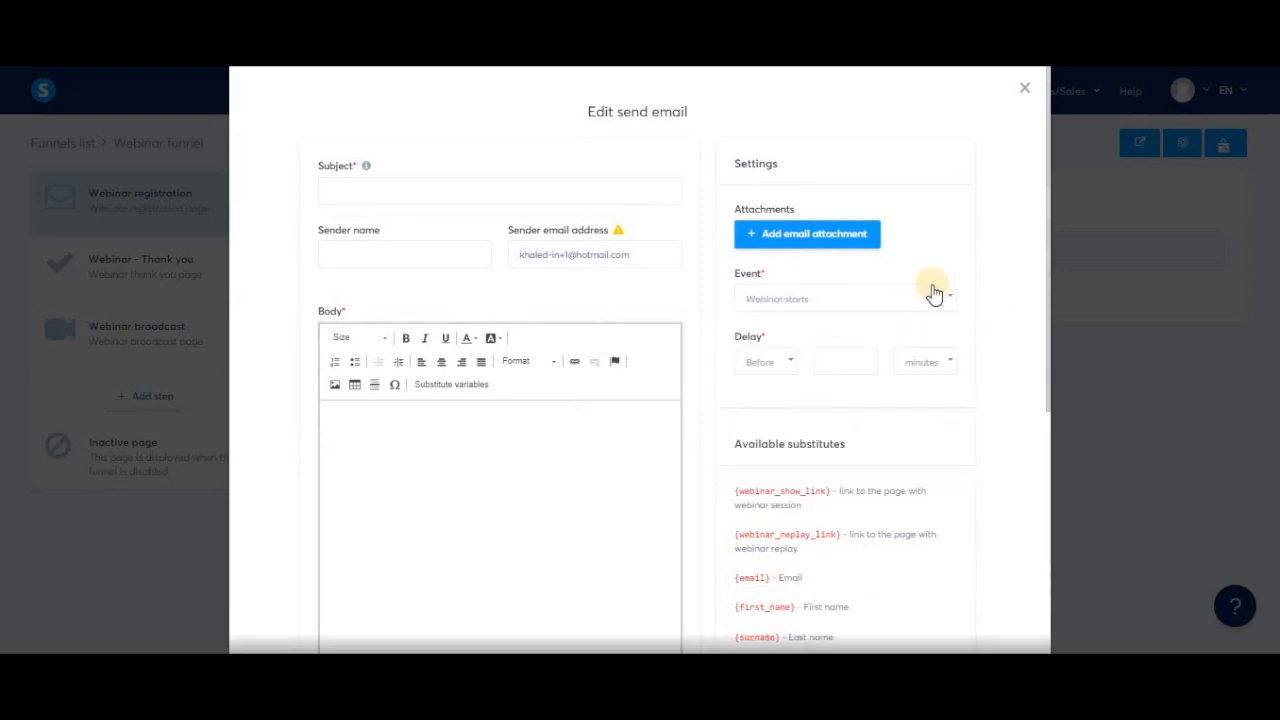
click(905, 305)
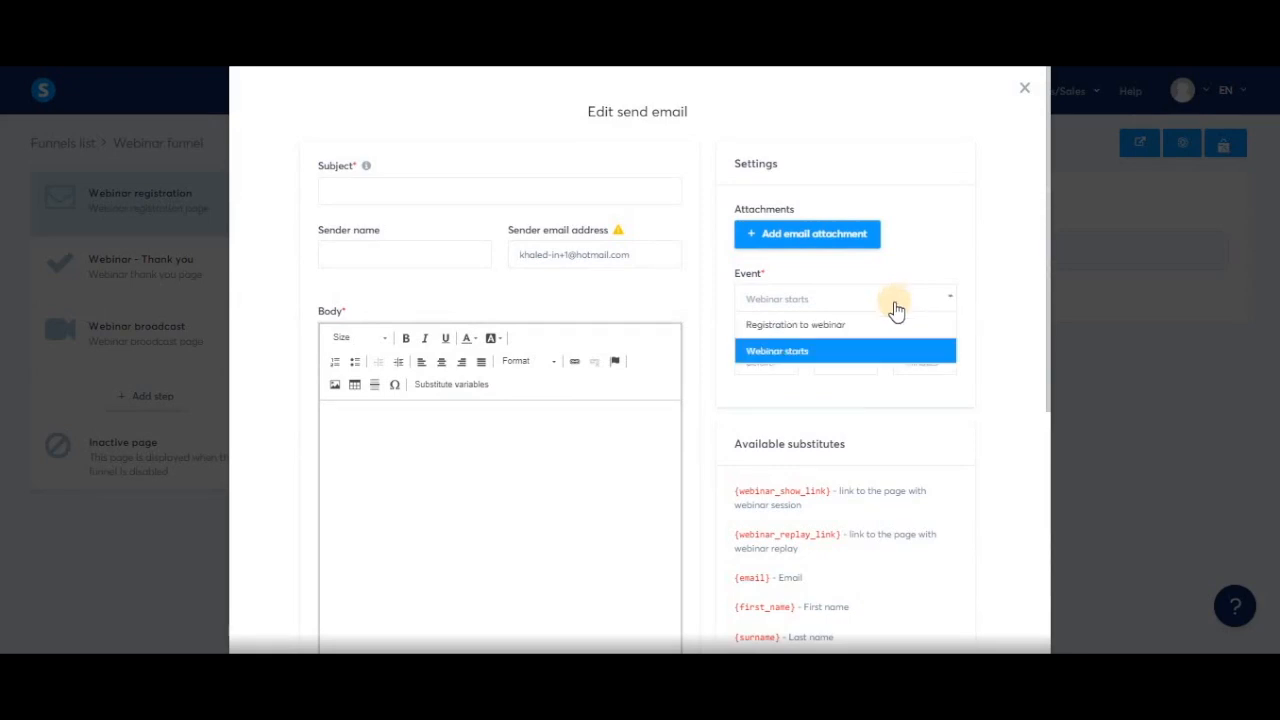
click(810, 324)
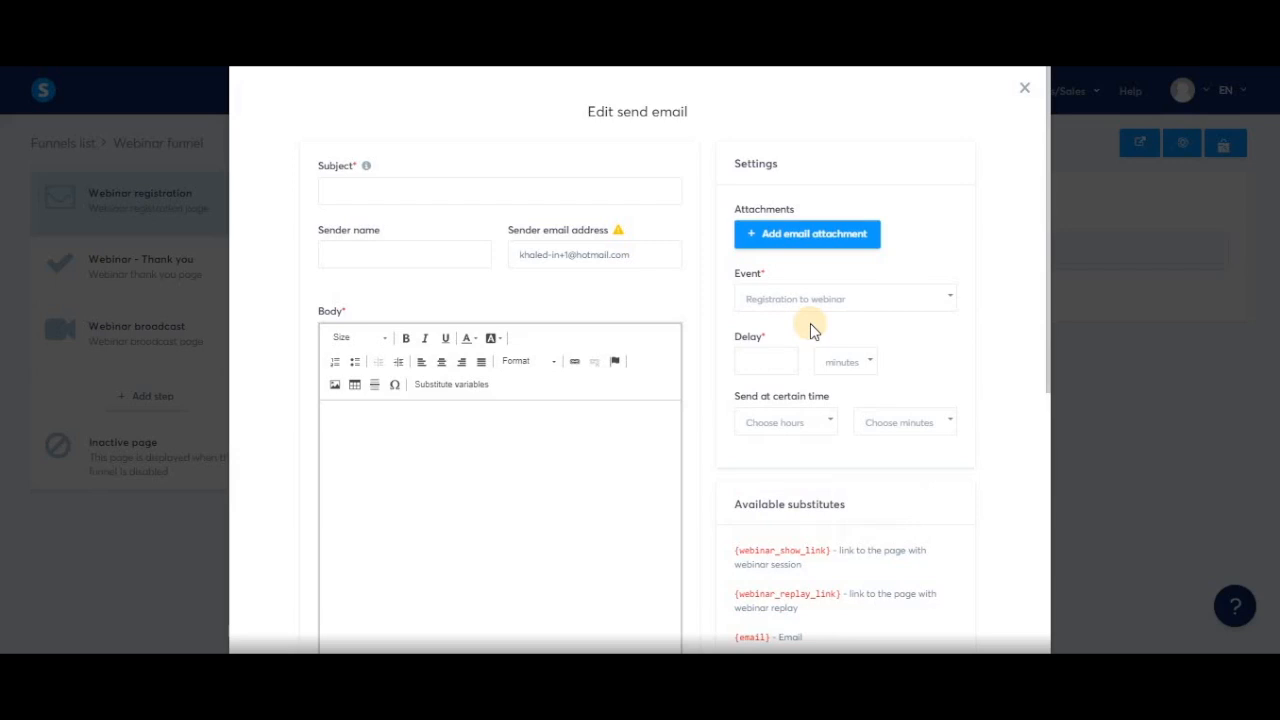
click(764, 360)
text(10)
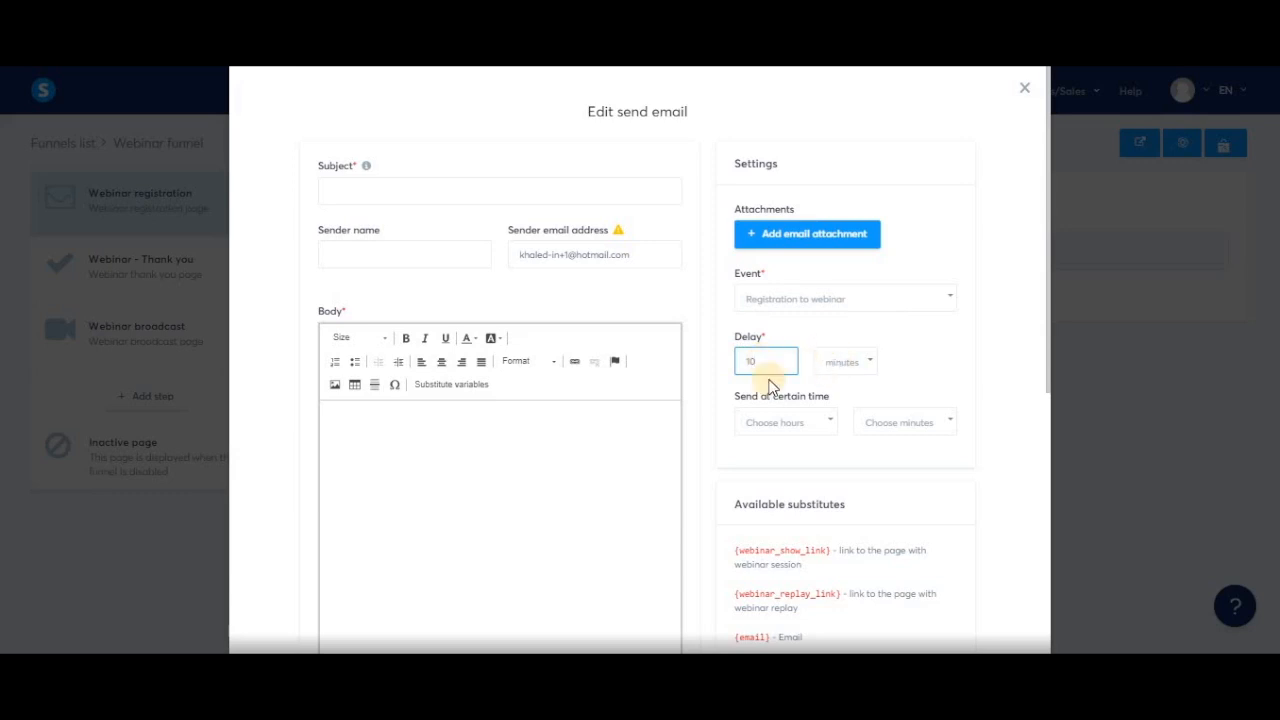
Give the email the subject 'thank you for subscribing' and placeholder body text.
click(471, 190)
text(thank y)
text(ou for subsc)
text(ri)
text(bing)
click(473, 483)
text(mlzefmkzejfezfezmjk)
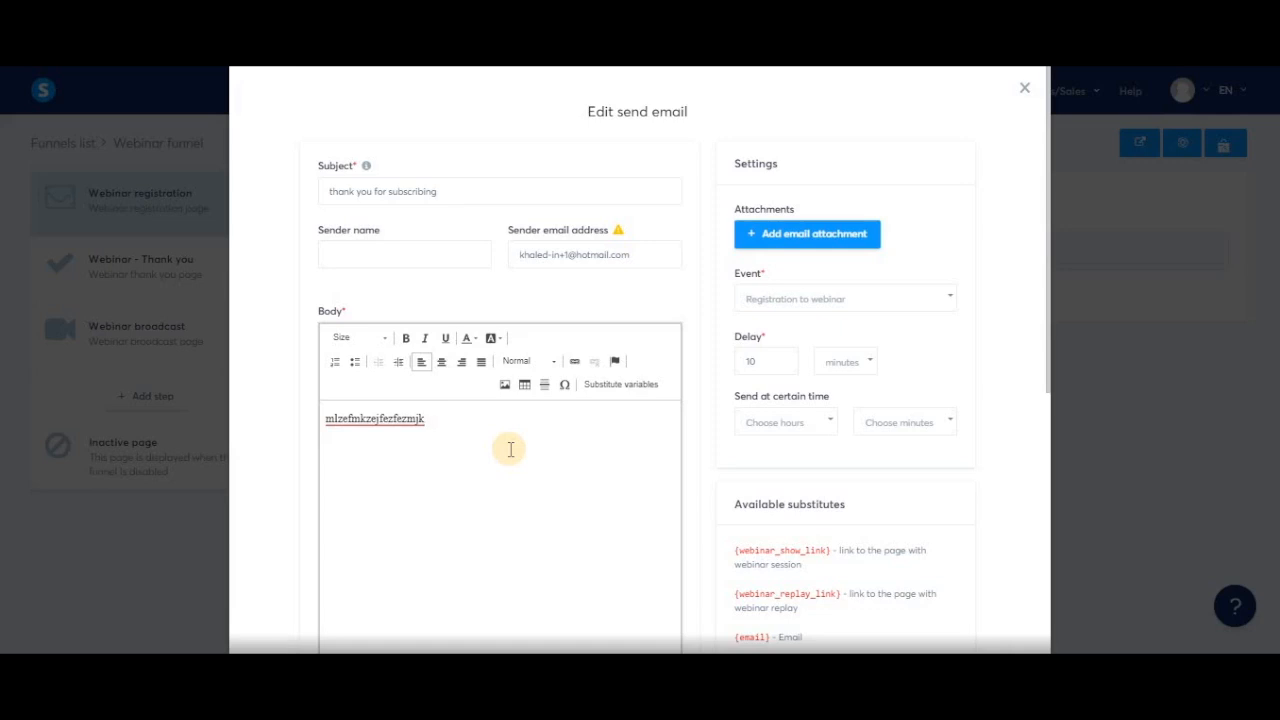
Replace the placeholder body with the {webinar_show_link} substitute.
key(ctrl+a)
key(BackSpace)
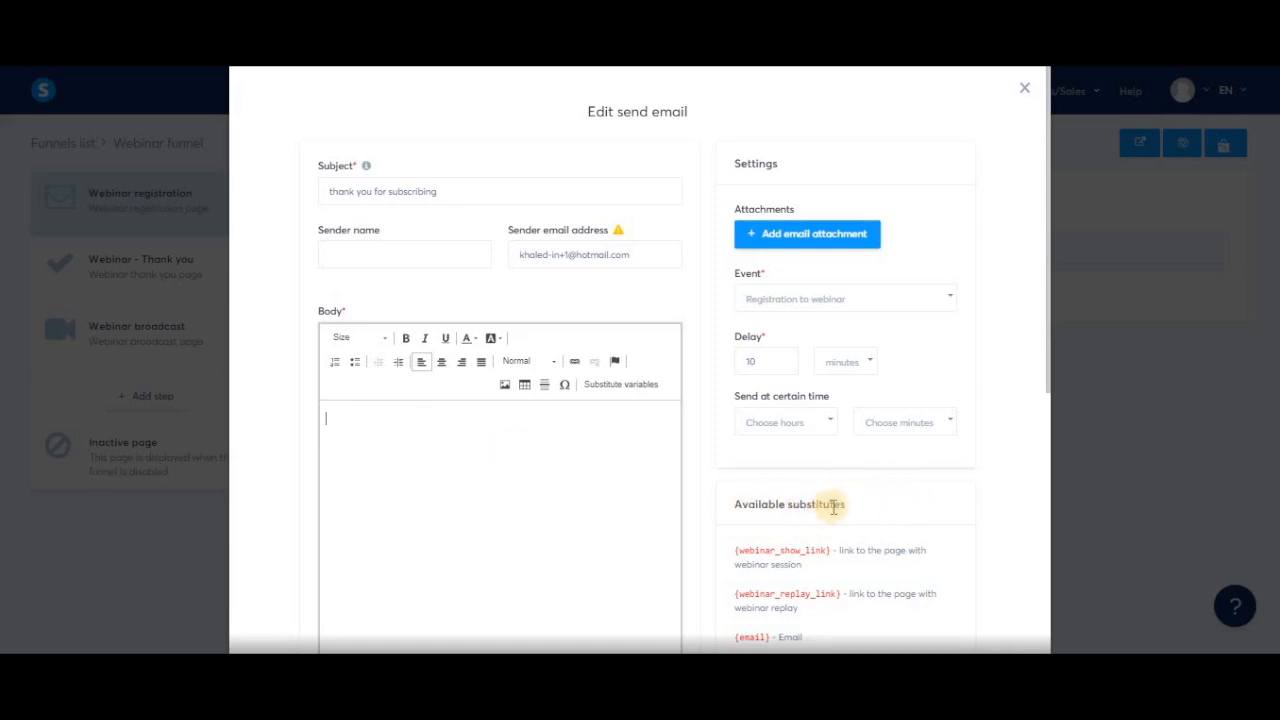
scroll(828, 564, down, 2)
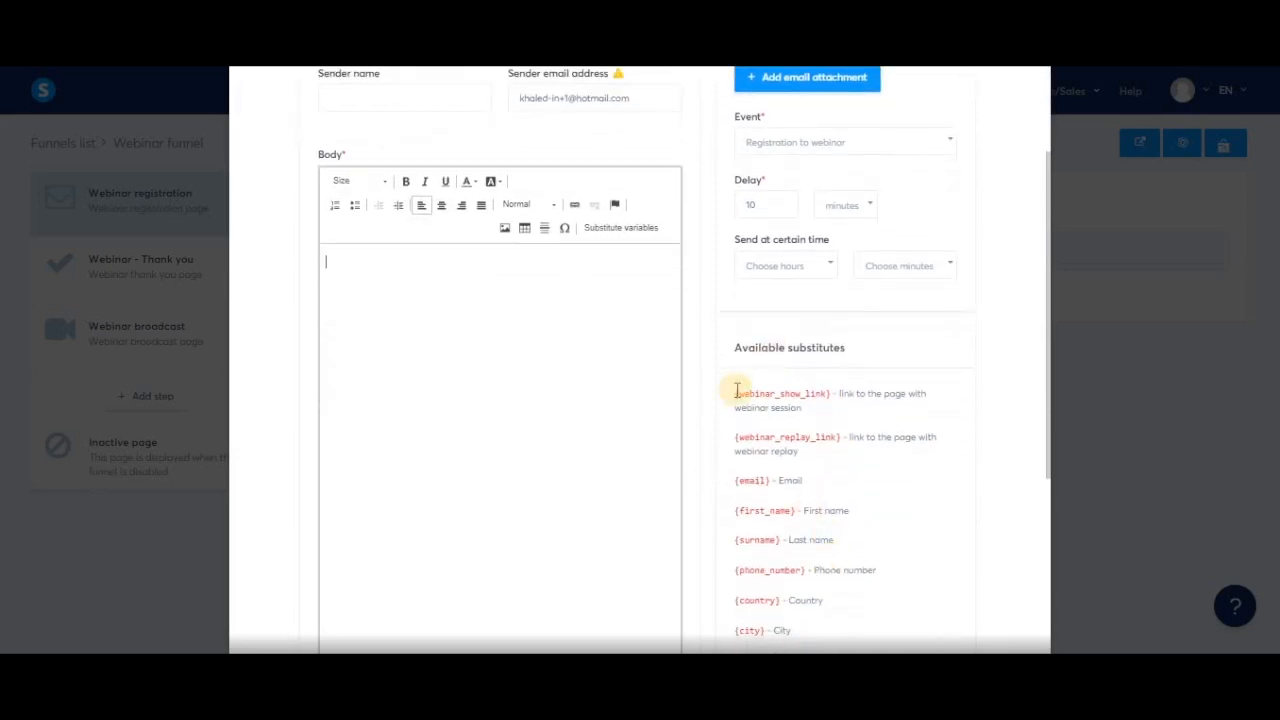
drag(735, 394, 831, 394)
key(ctrl+c)
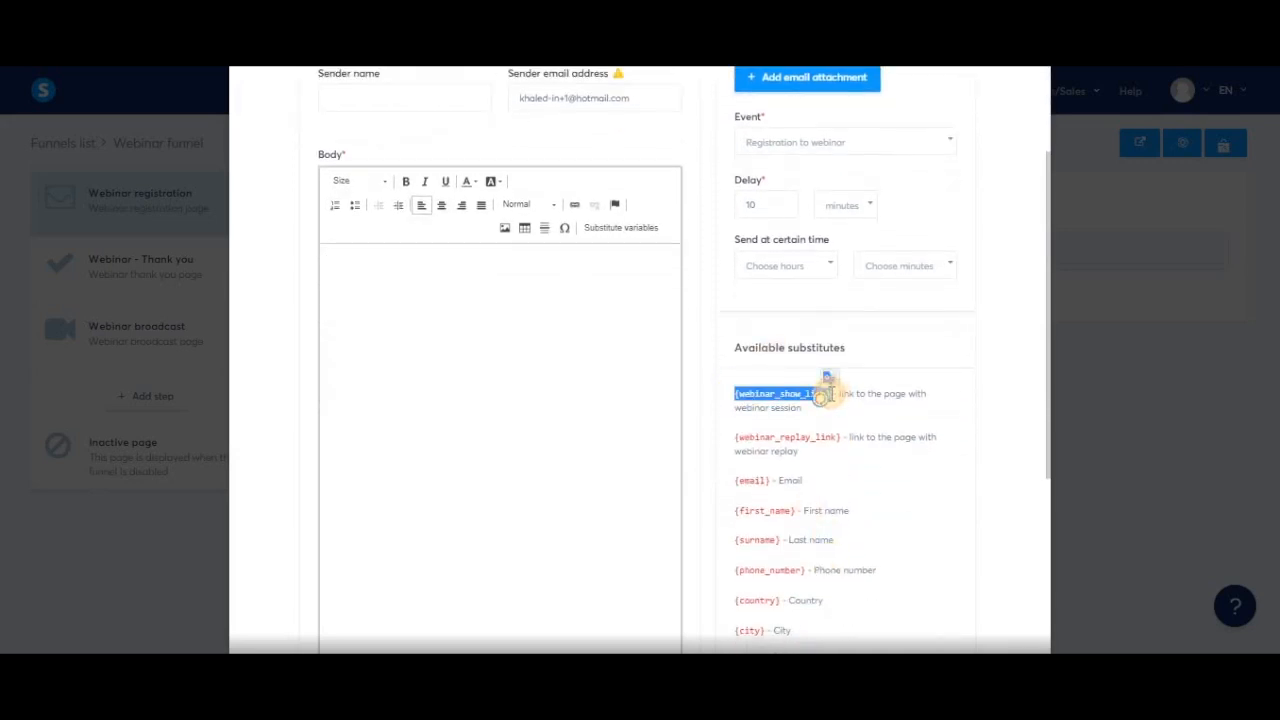
click(505, 316)
key(ctrl+v)
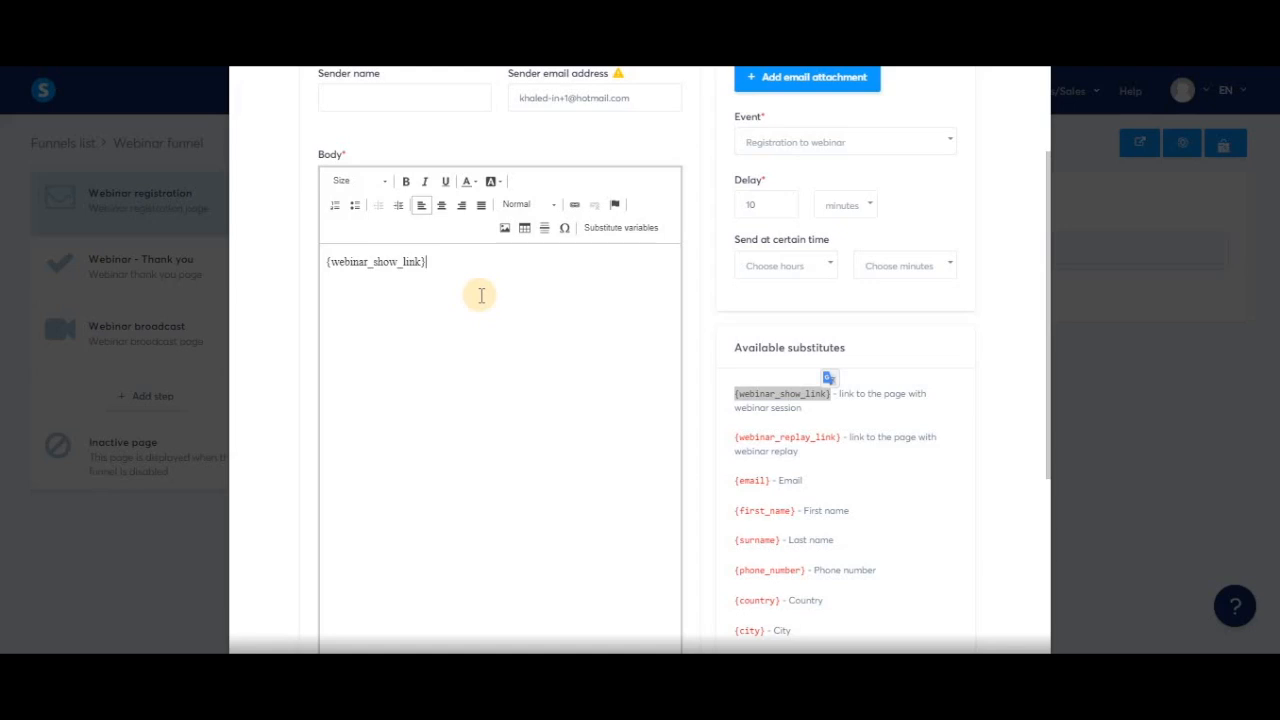
drag(437, 263, 326, 265)
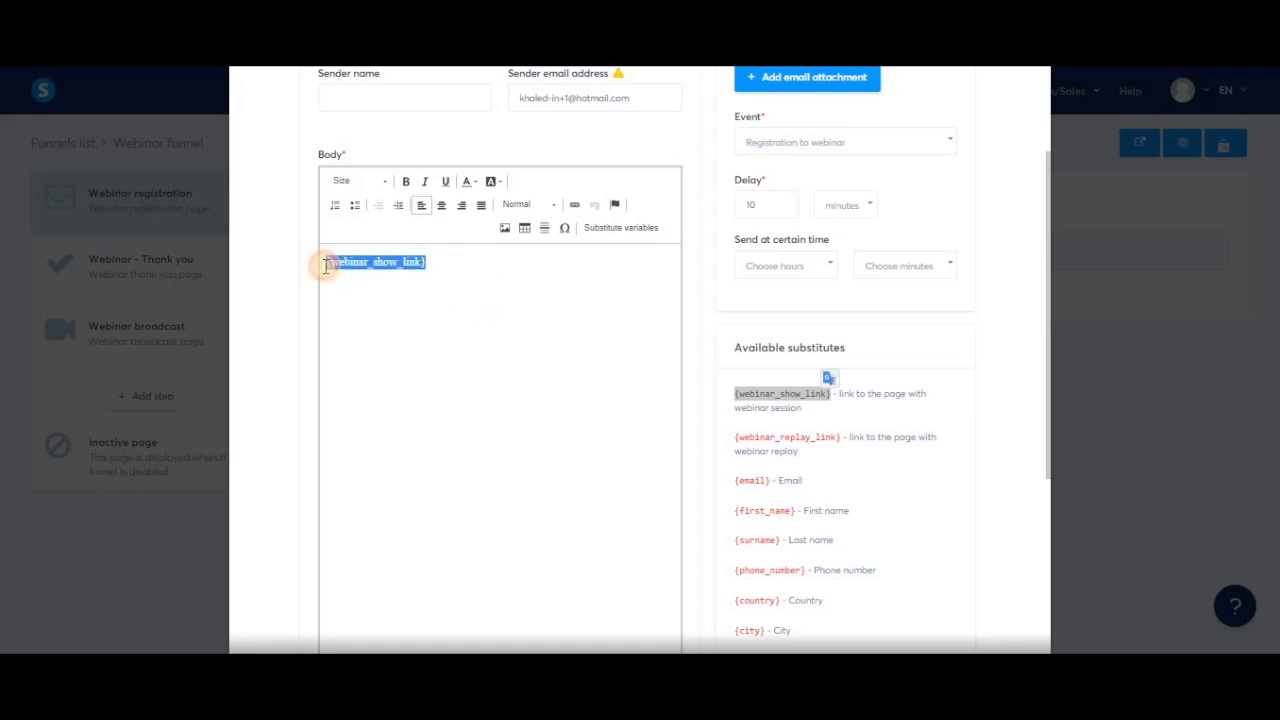
click(528, 314)
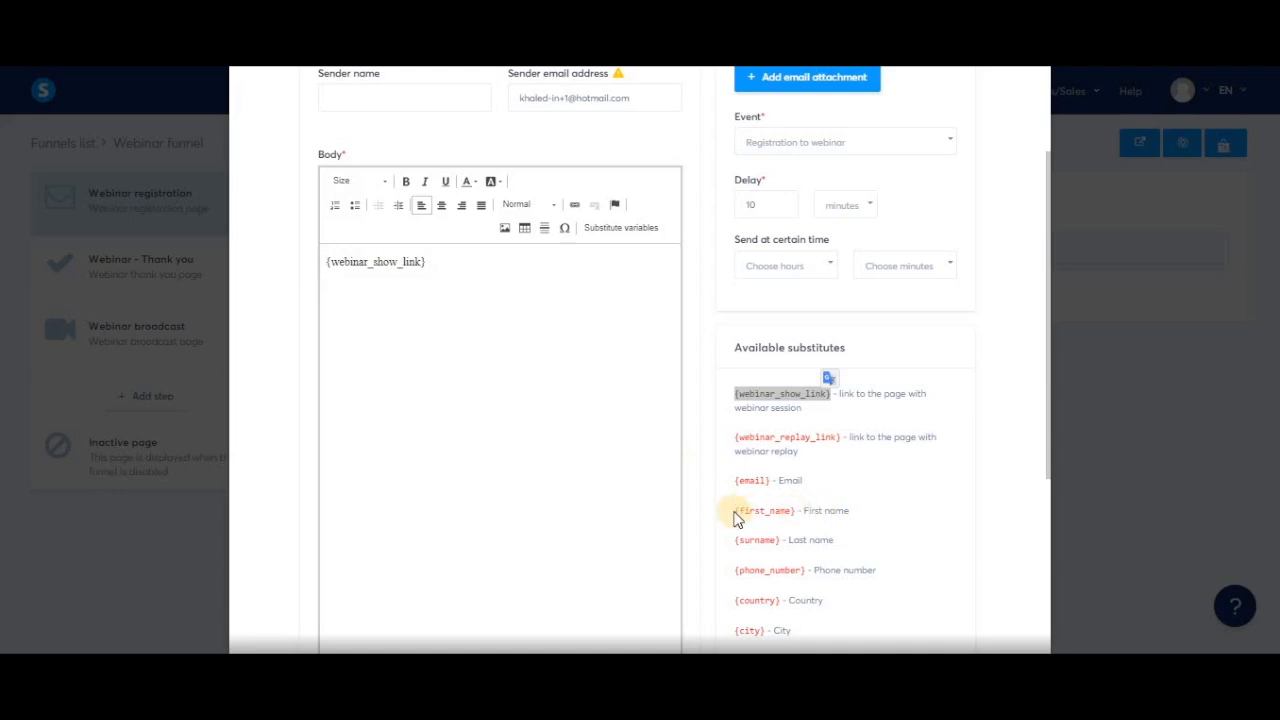
Add 'Hi {first_name} !' and 'Here is your link to watch the webinar :' before the link.
drag(736, 512, 795, 512)
key(ctrl+c)
click(448, 277)
text(Hi)
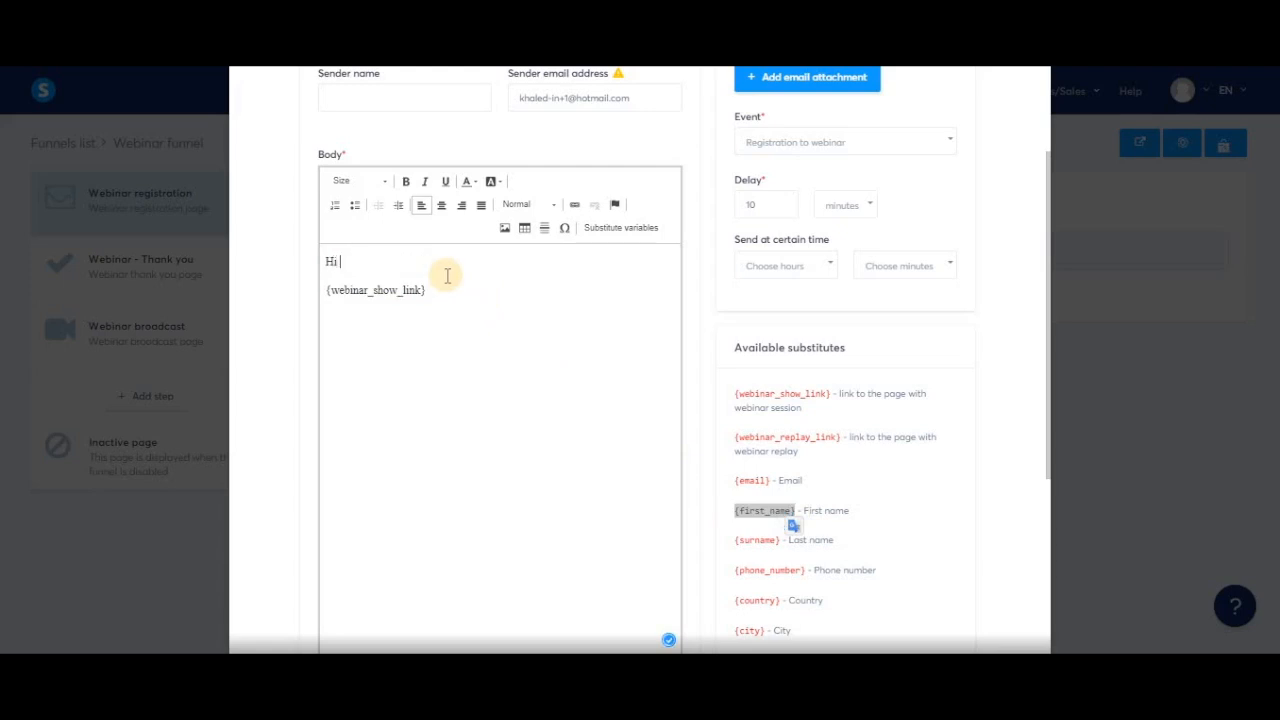
key(ctrl+v)
text(!)
key(Return)
key(Return)
text(Here )
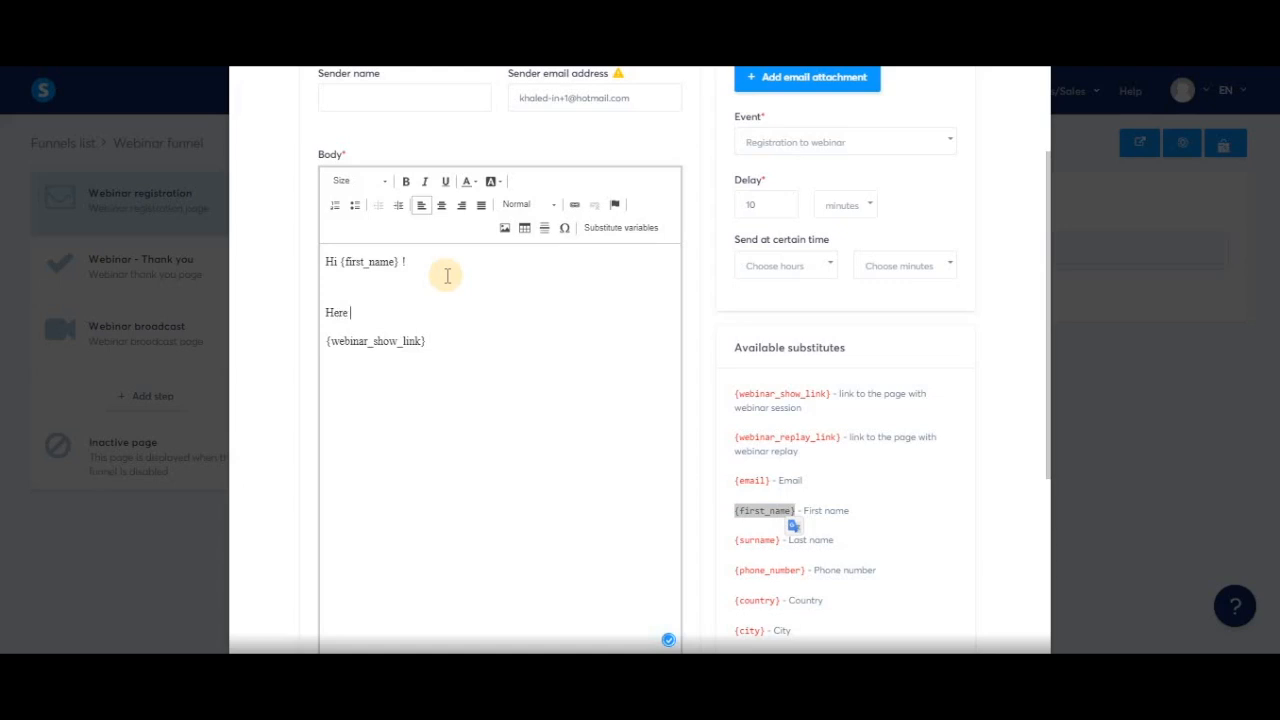
text(is your link to watch the webinar :)
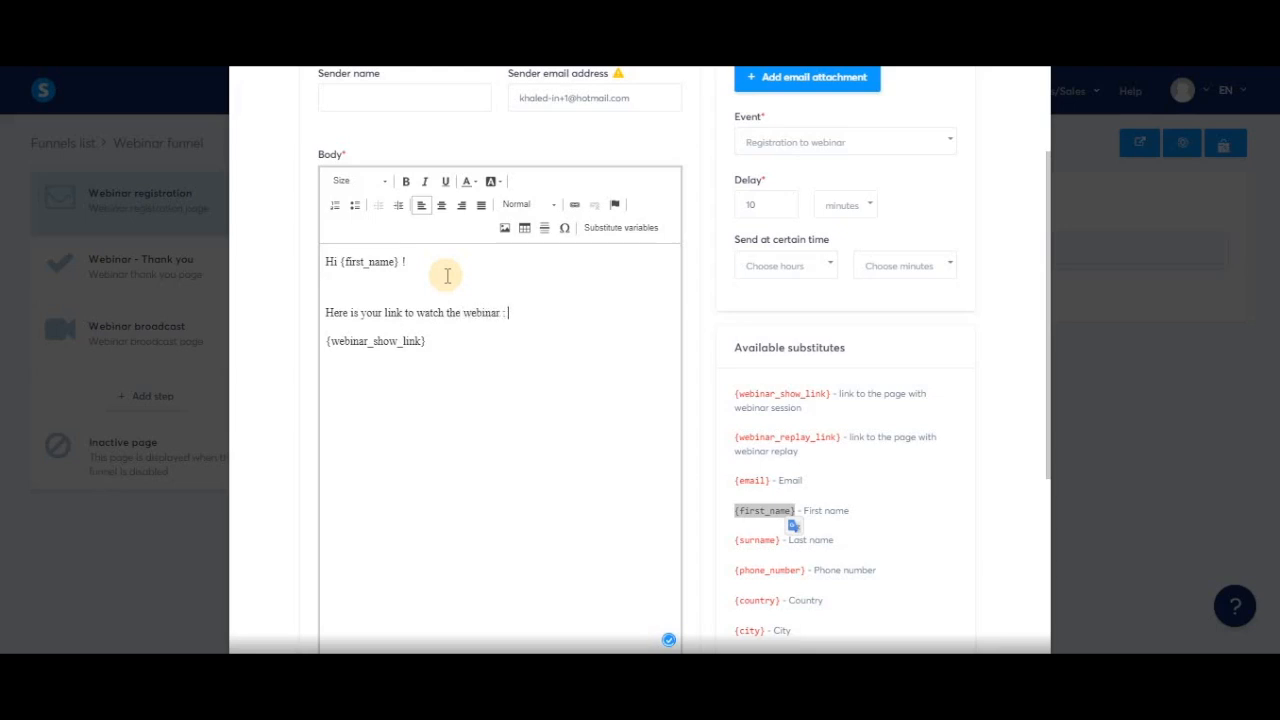
key(Delete)
key(shift+Return)
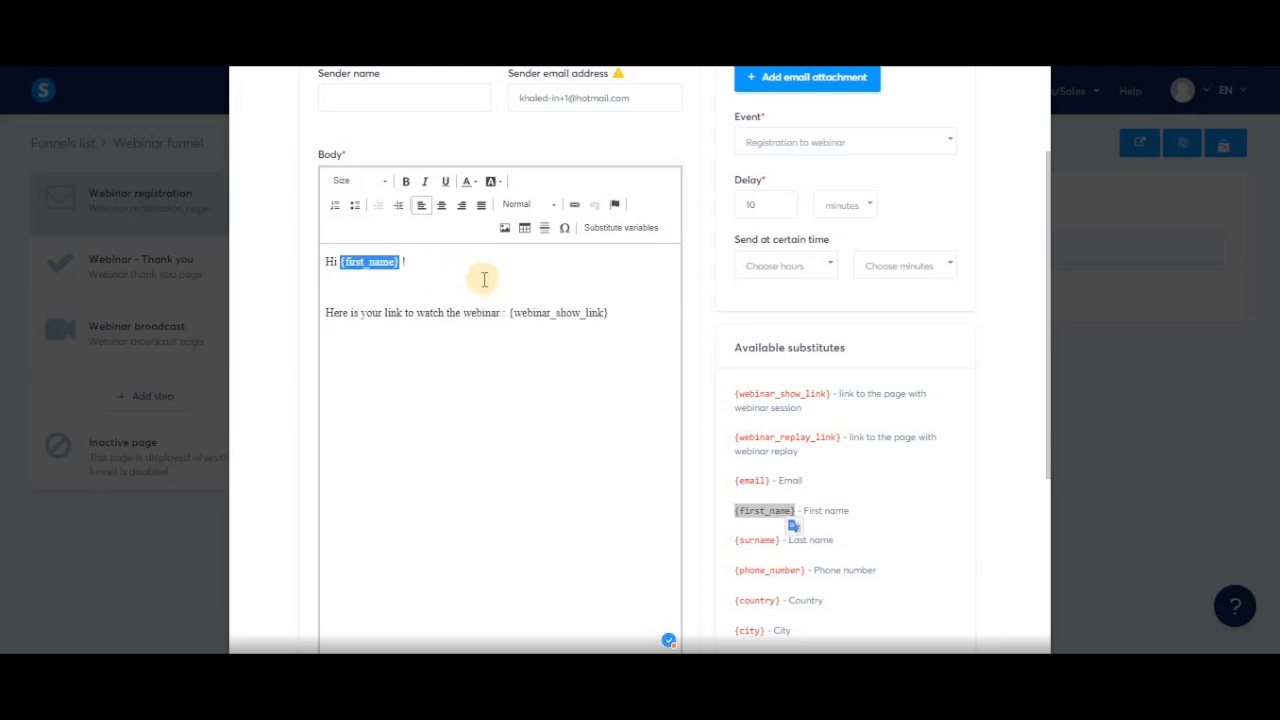
Change the email trigger to Webinar starts, sent 10 minutes before, then return to Step configuration.
click(523, 372)
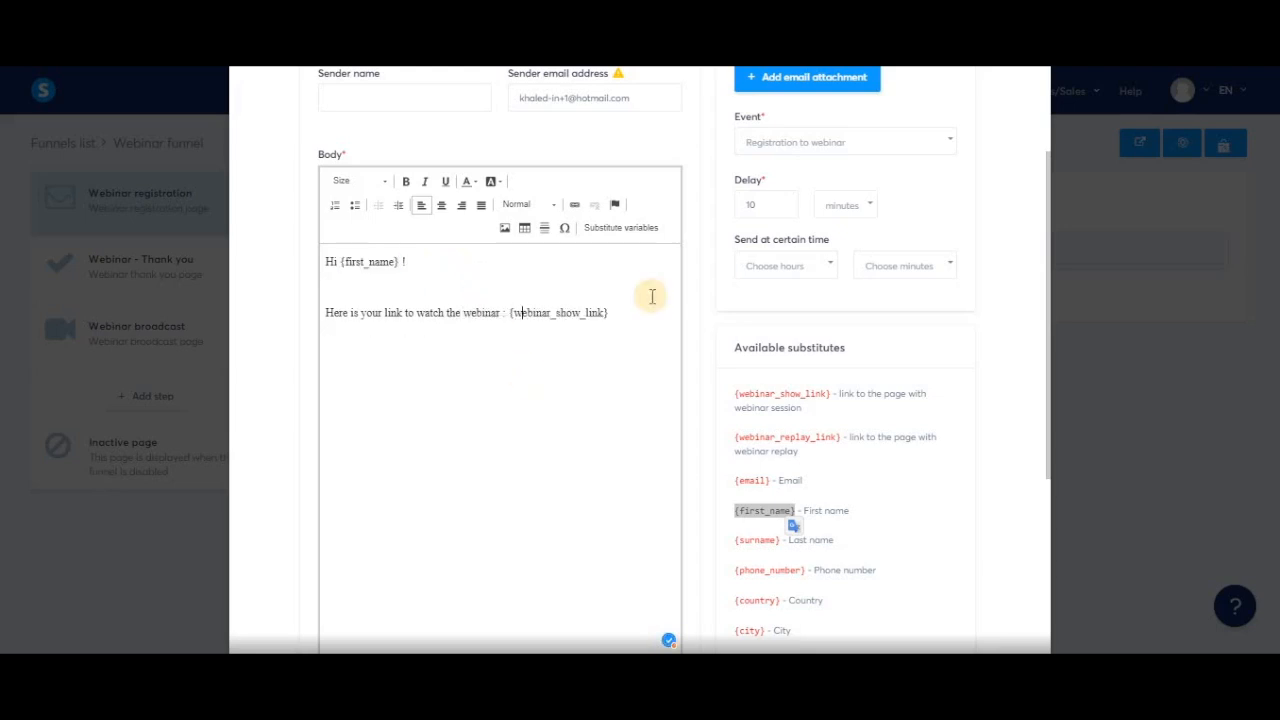
click(950, 146)
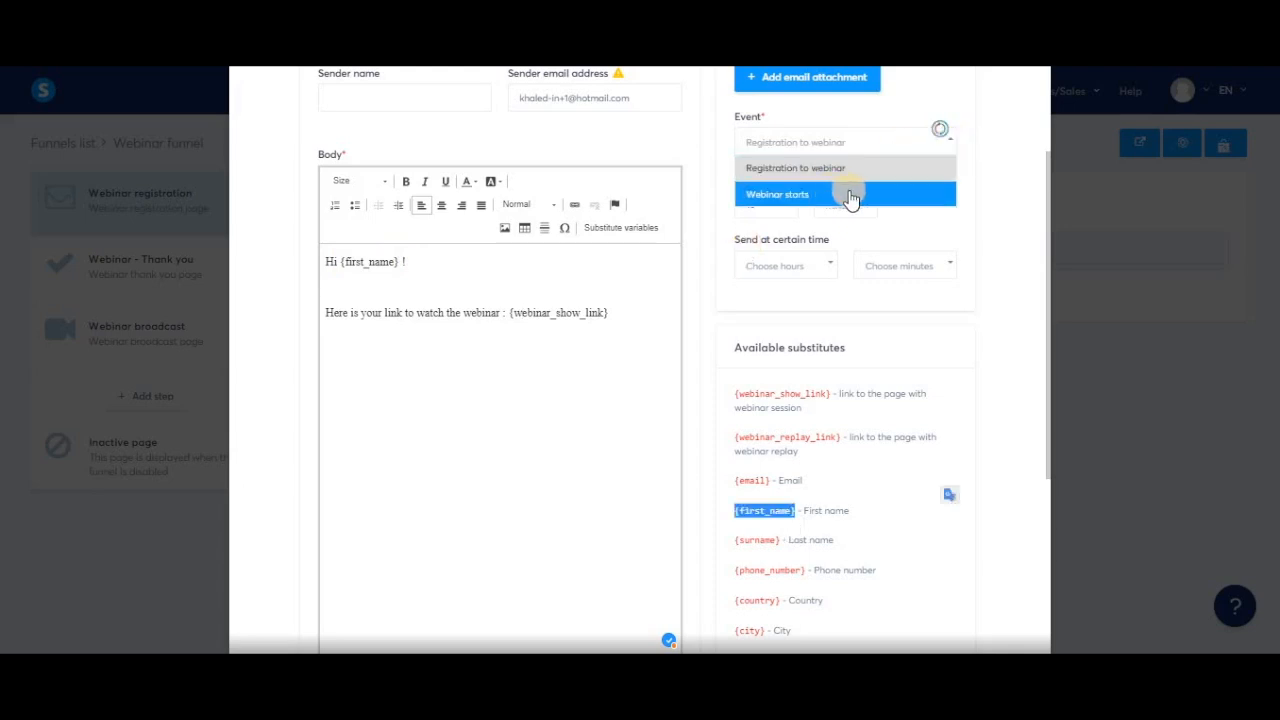
click(848, 195)
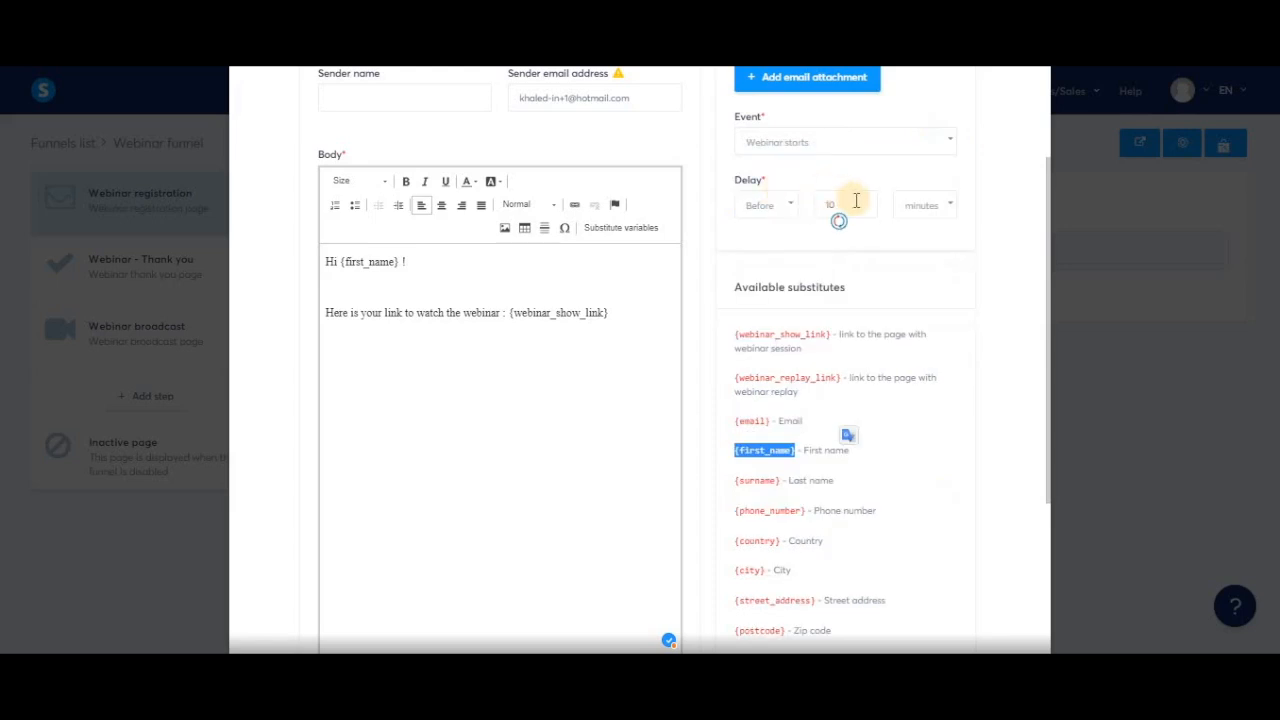
click(778, 205)
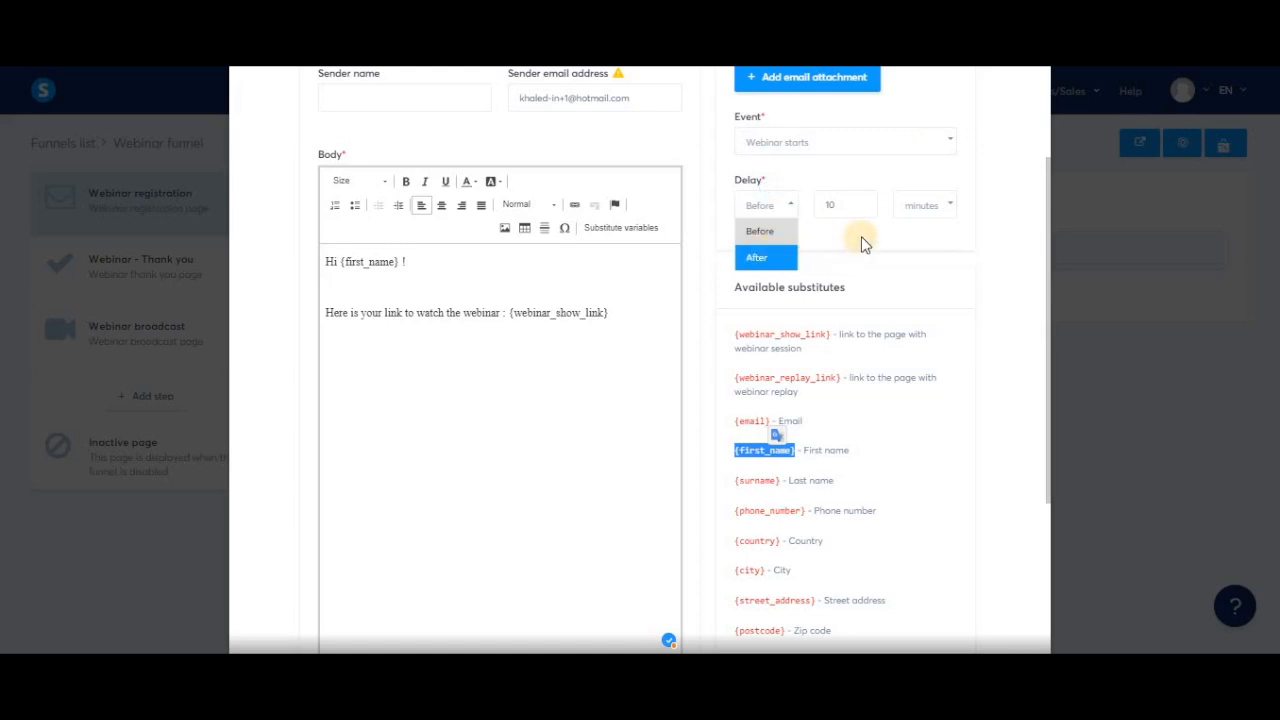
click(835, 238)
scroll(824, 234, up, 1)
scroll(824, 234, up, 1)
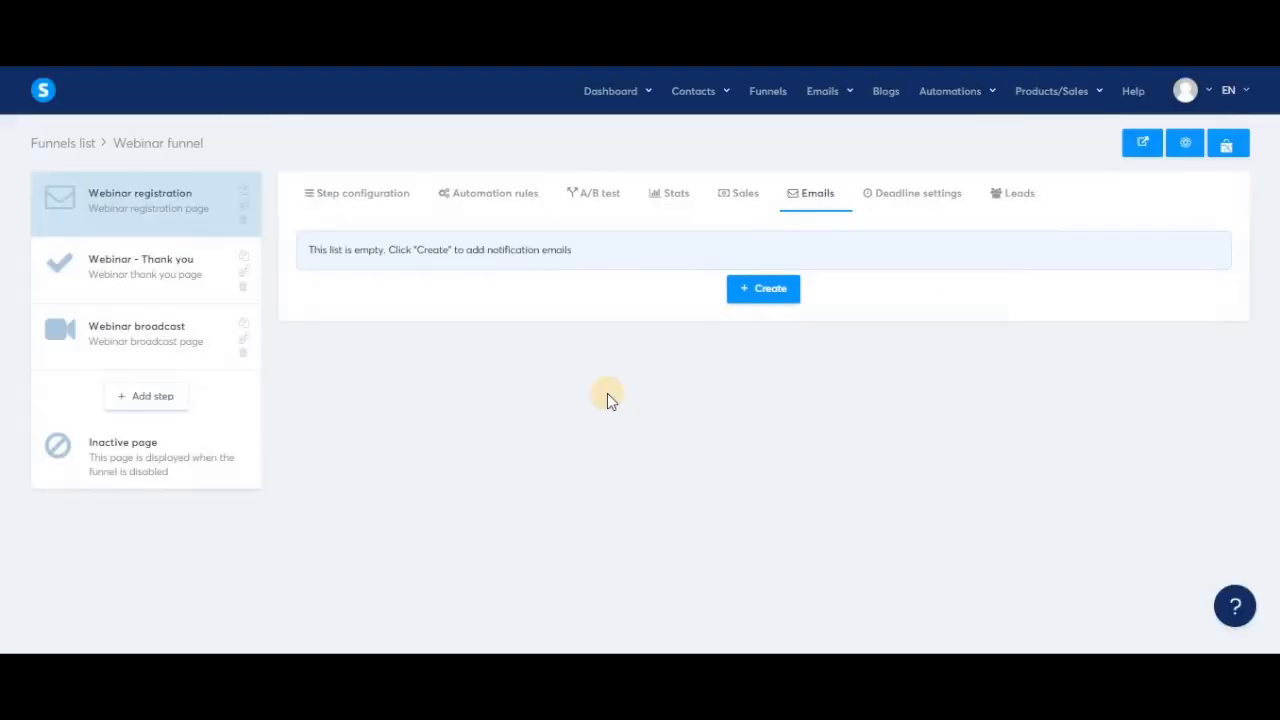
click(175, 220)
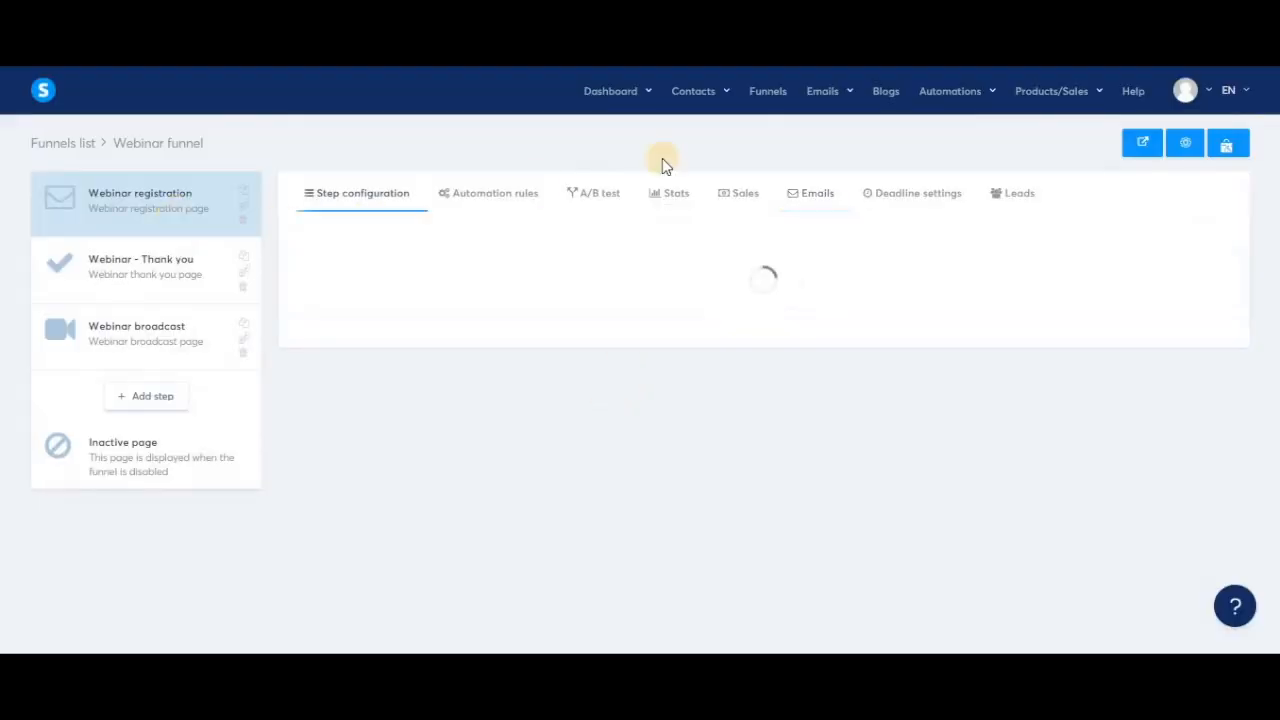
From the funnels list, open the Webinar funnel's actions menu and view its page.
click(768, 92)
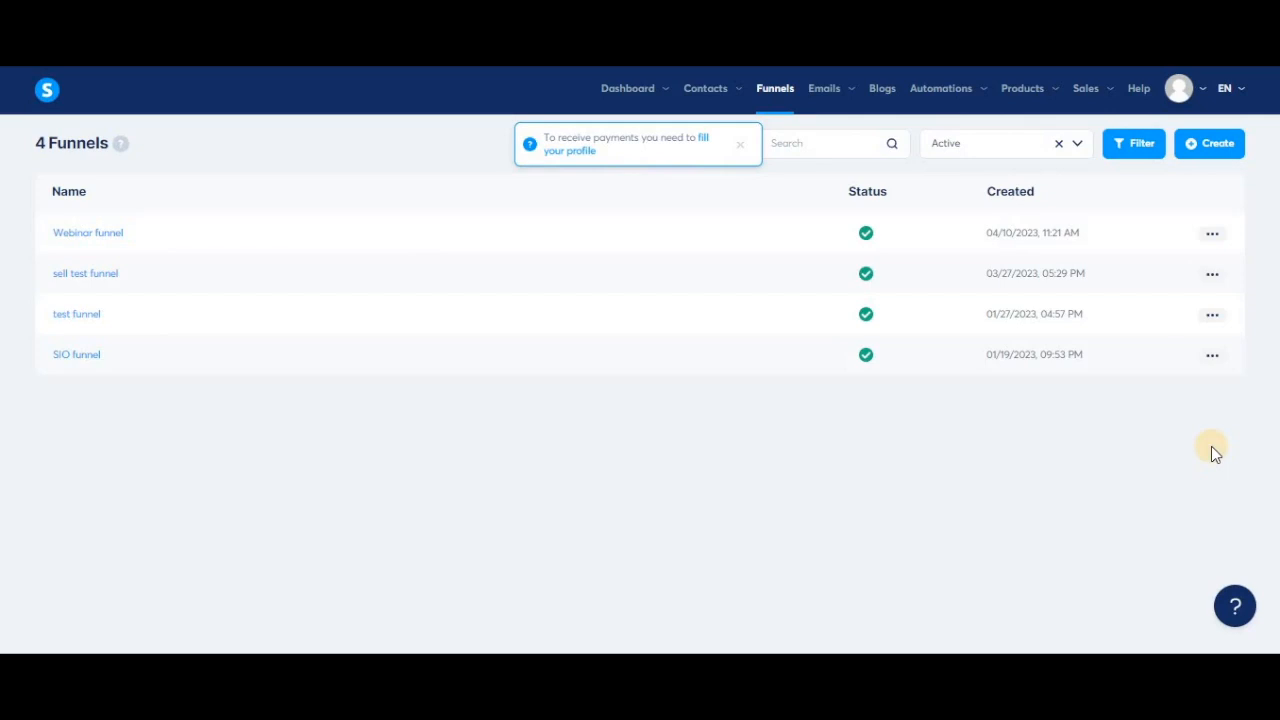
click(1213, 236)
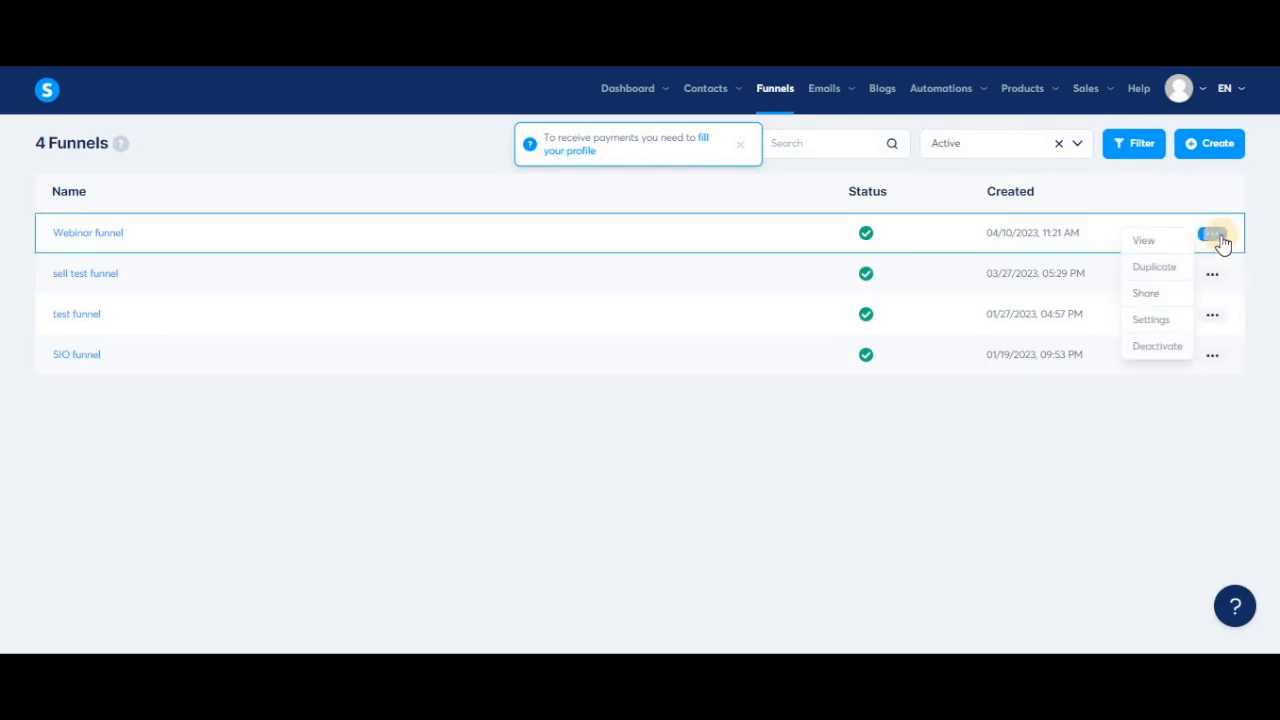
click(1160, 245)
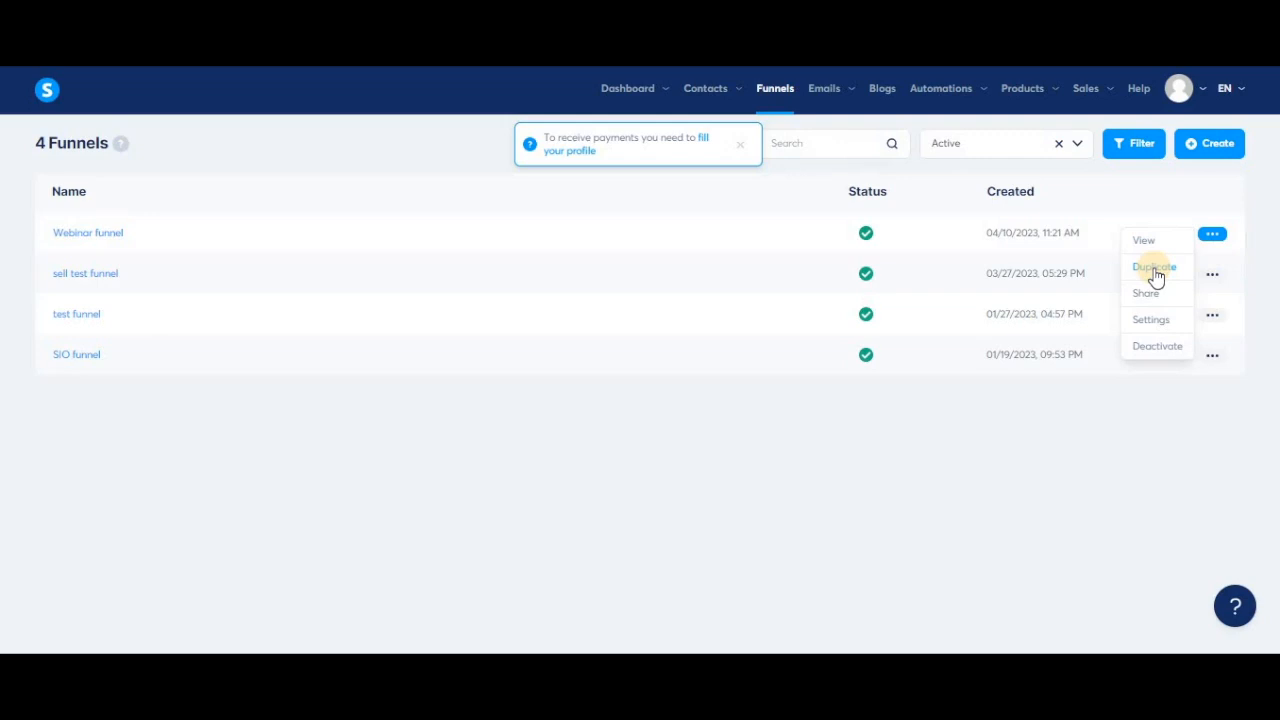
Duplicate Webinar funnel into Webinar funnel (copy) and copy the copy's share link to the clipboard.
click(1154, 268)
click(637, 421)
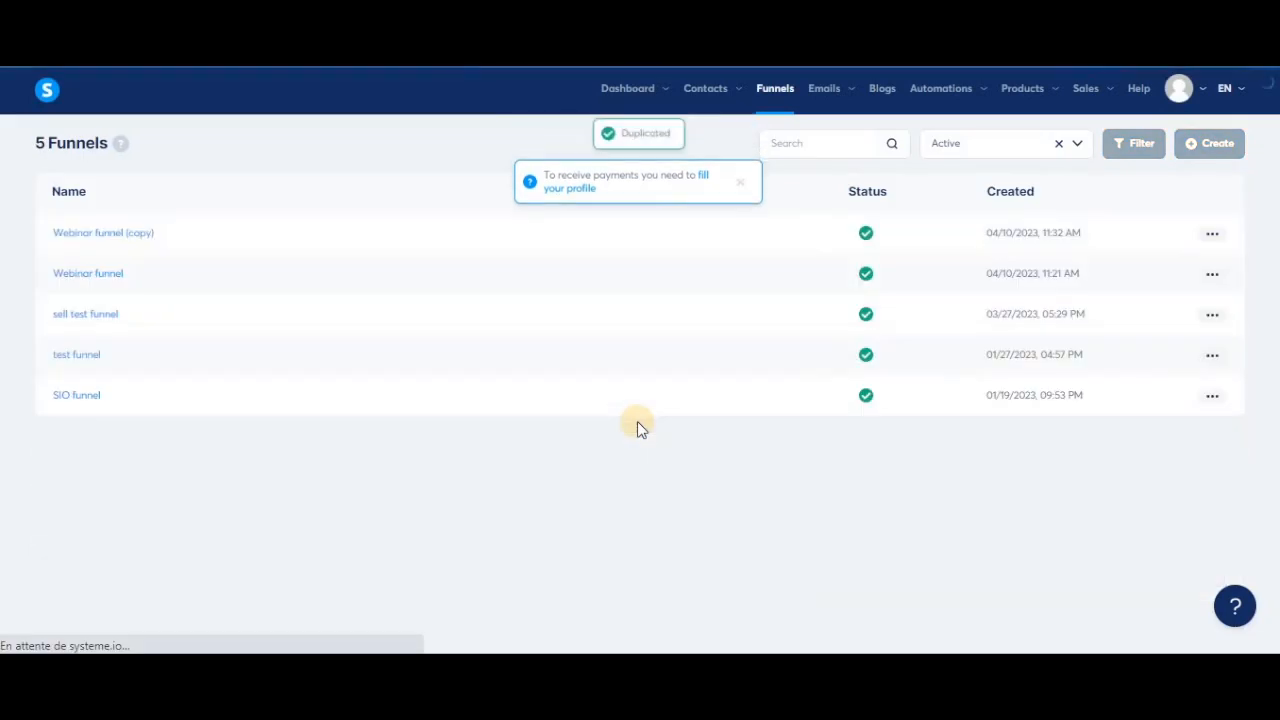
click(1212, 233)
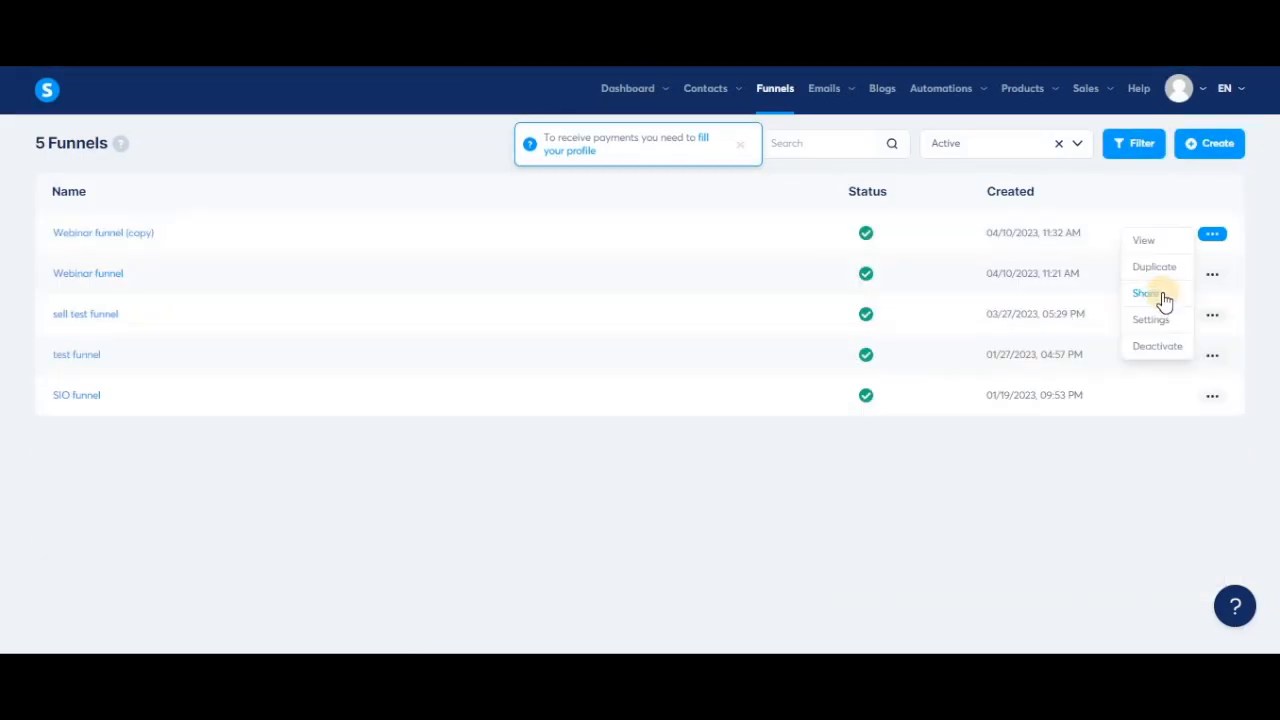
click(1163, 297)
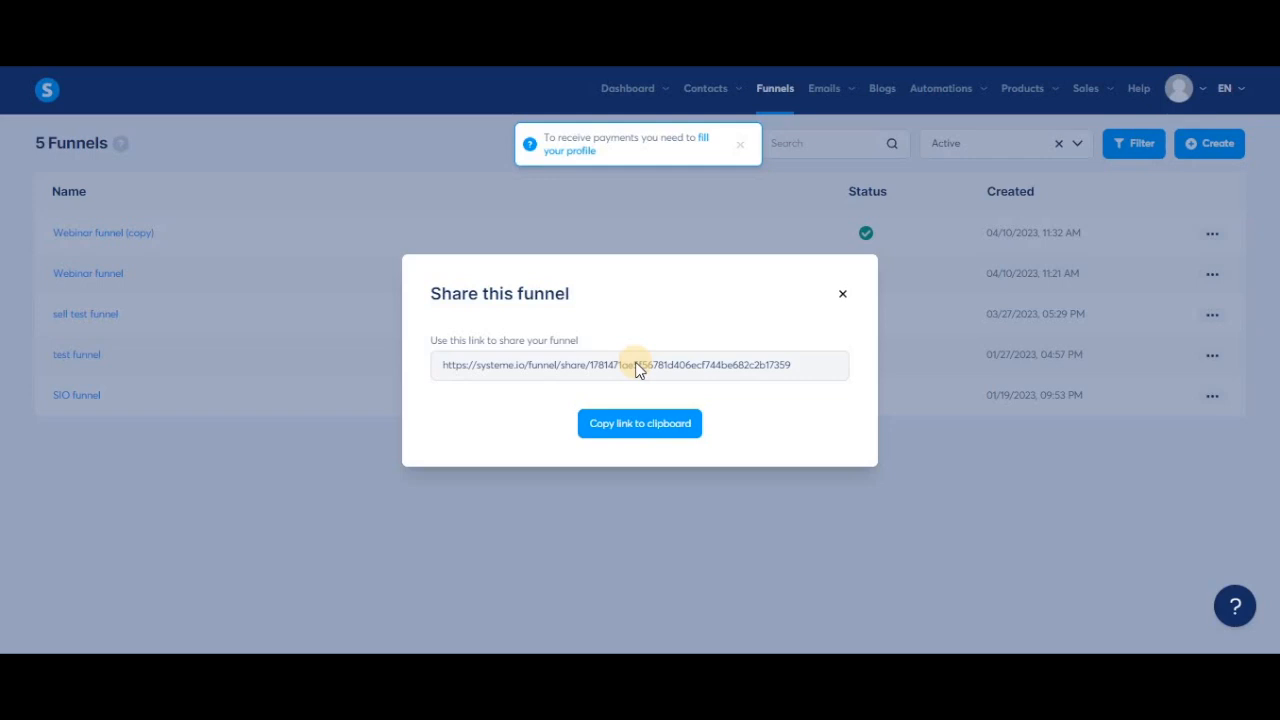
click(633, 424)
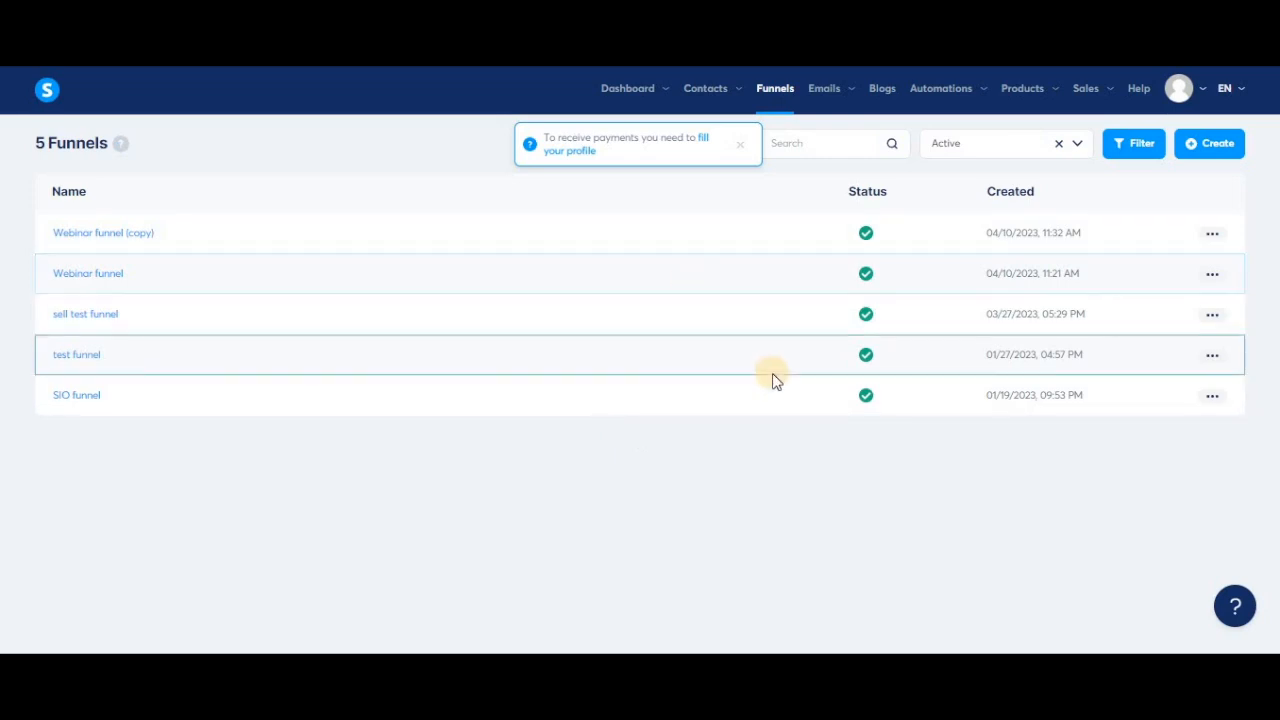
click(1211, 236)
click(1143, 298)
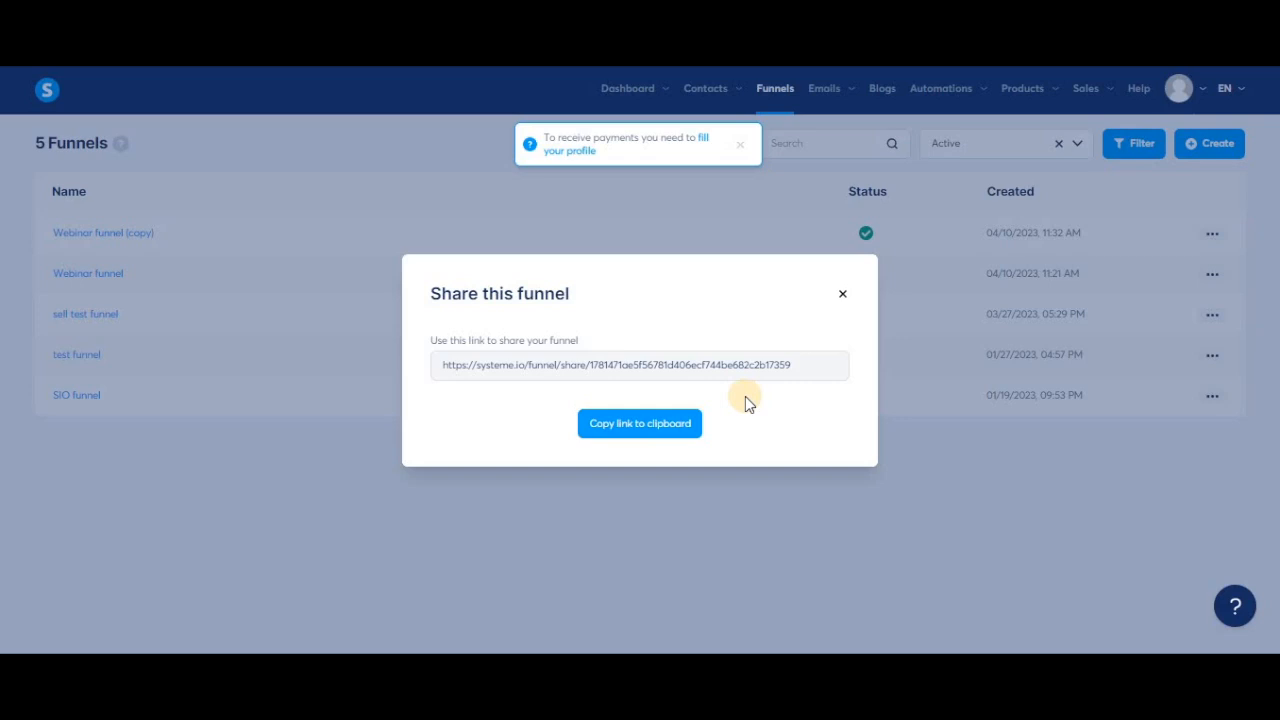
click(1212, 233)
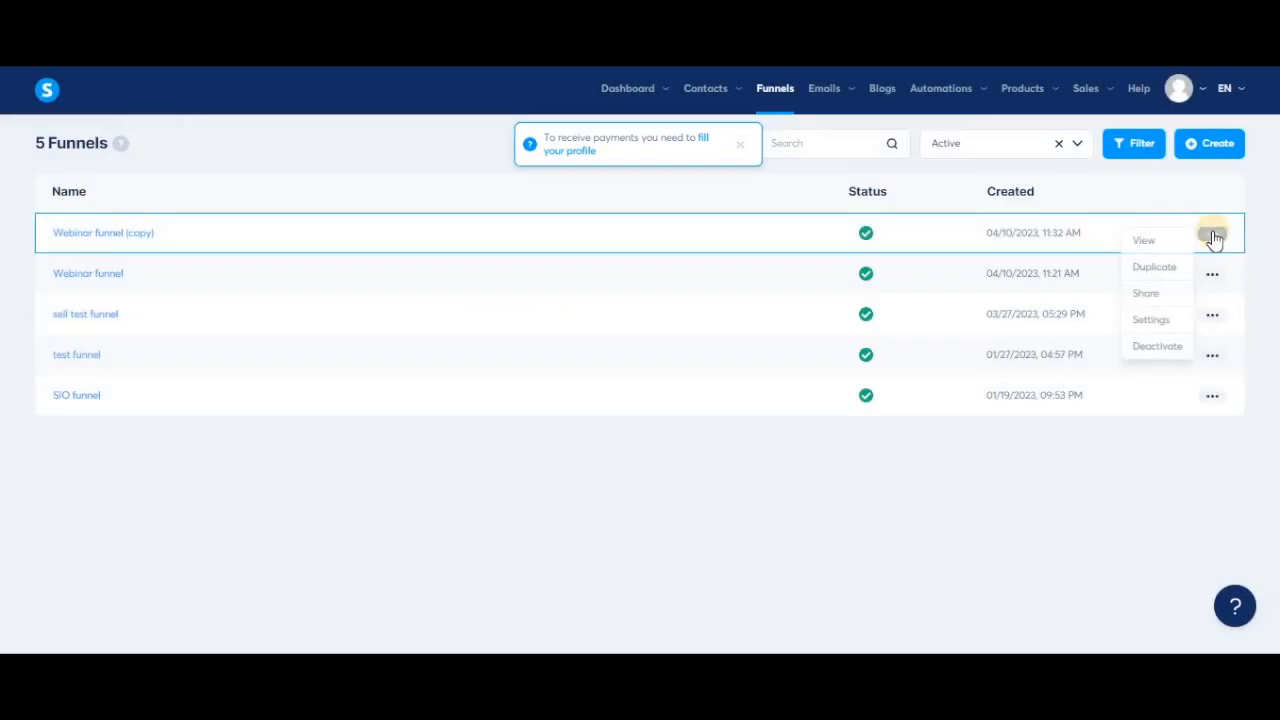
Check Webinar funnel (copy)'s name and test-account.systeme.io domain in its settings, then start deactivating it.
click(1149, 320)
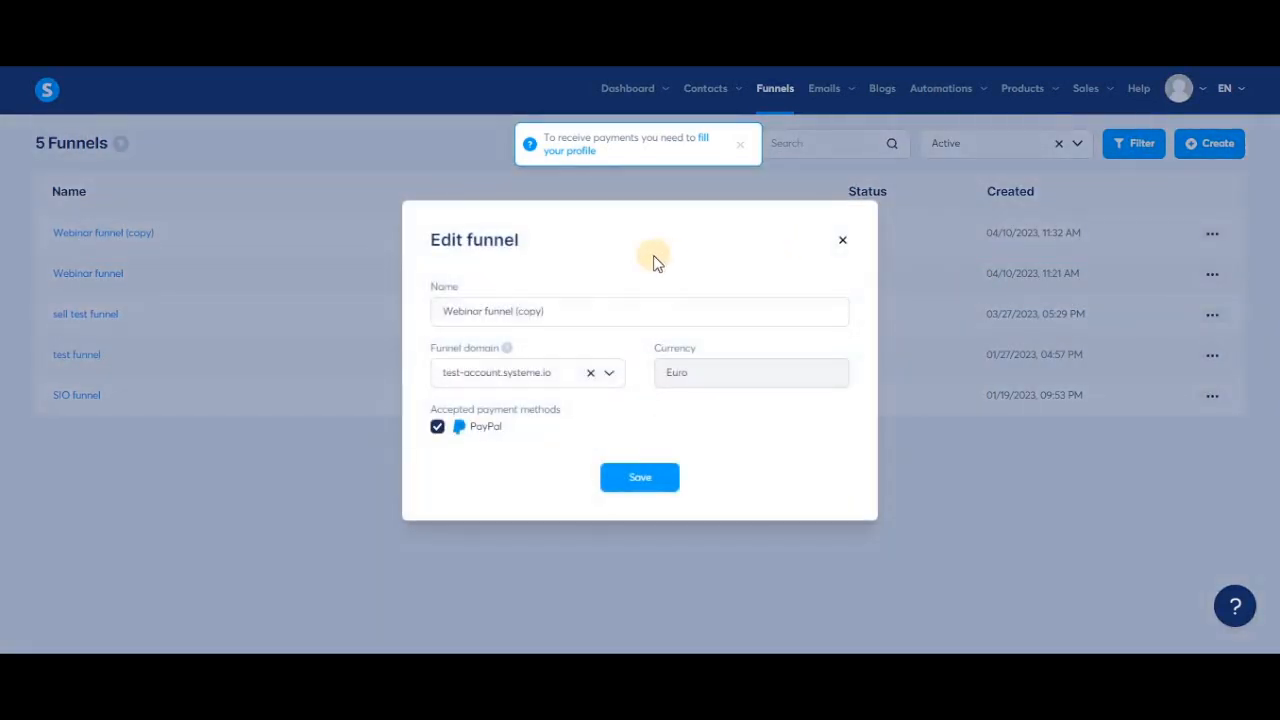
drag(561, 310, 438, 309)
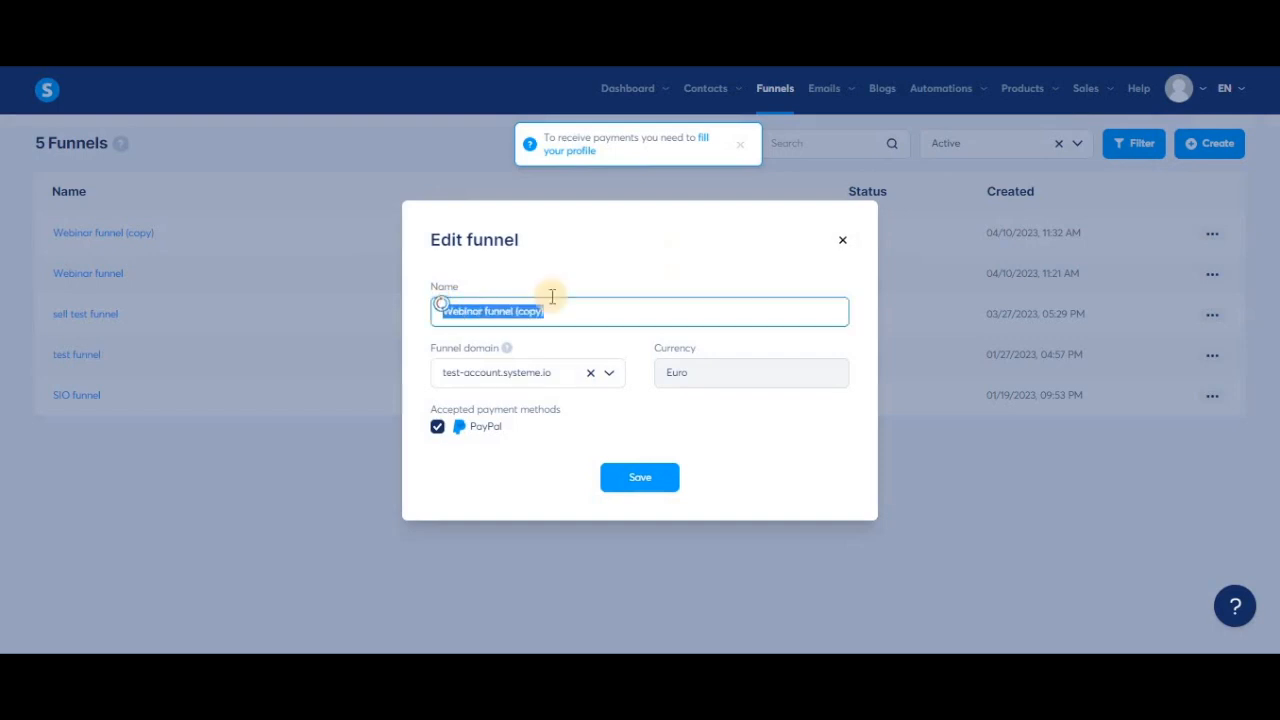
click(610, 374)
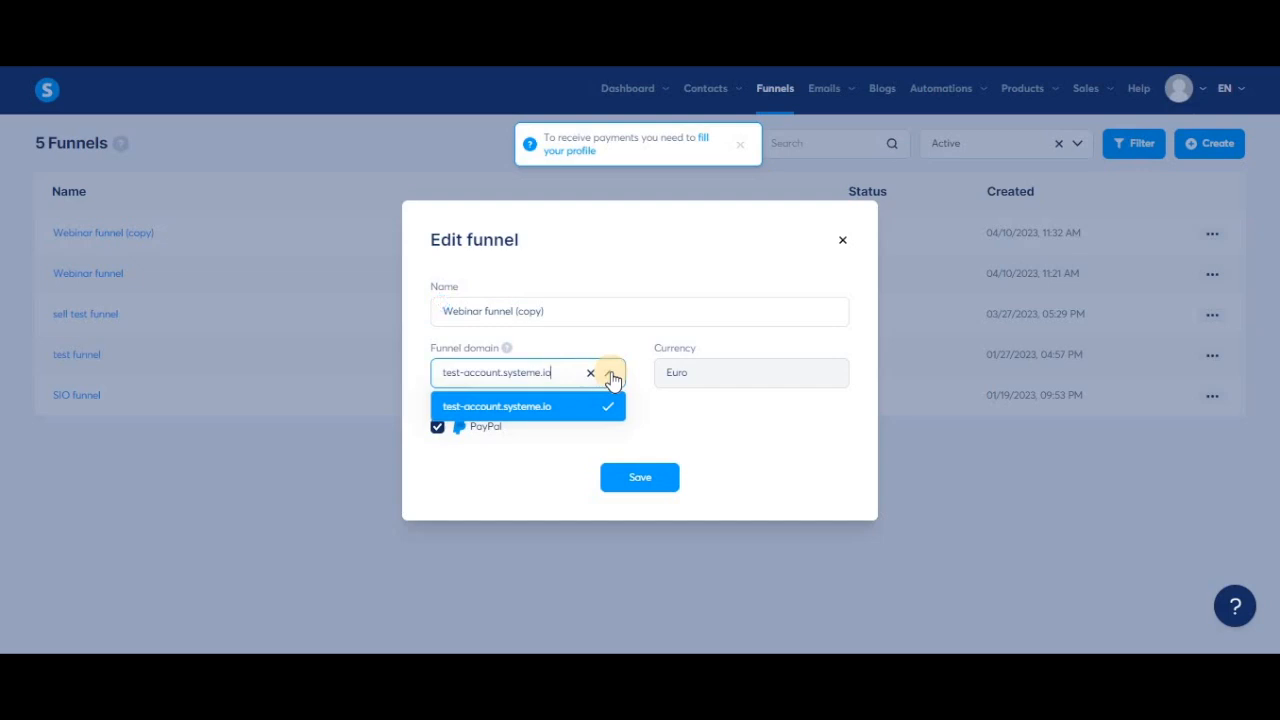
click(610, 374)
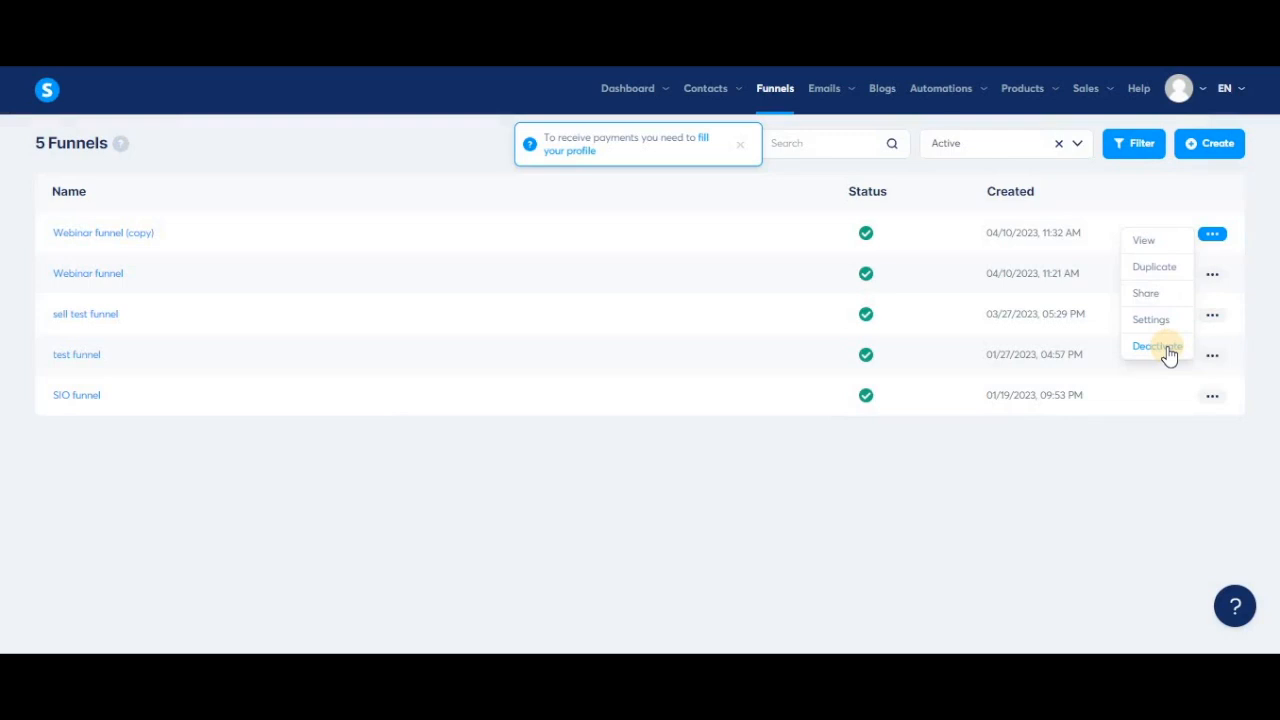
click(1158, 346)
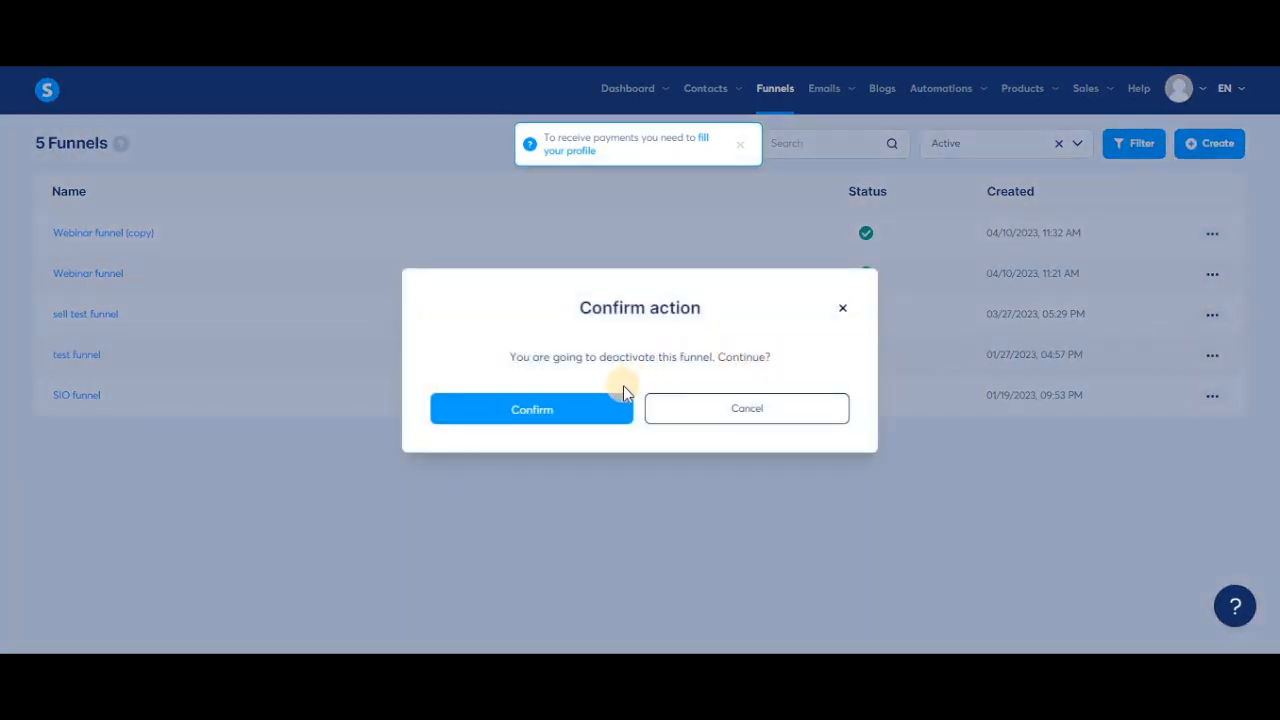
Confirm deactivation of Webinar funnel (copy), then edit Webinar funnel's Inactive Page.
click(575, 402)
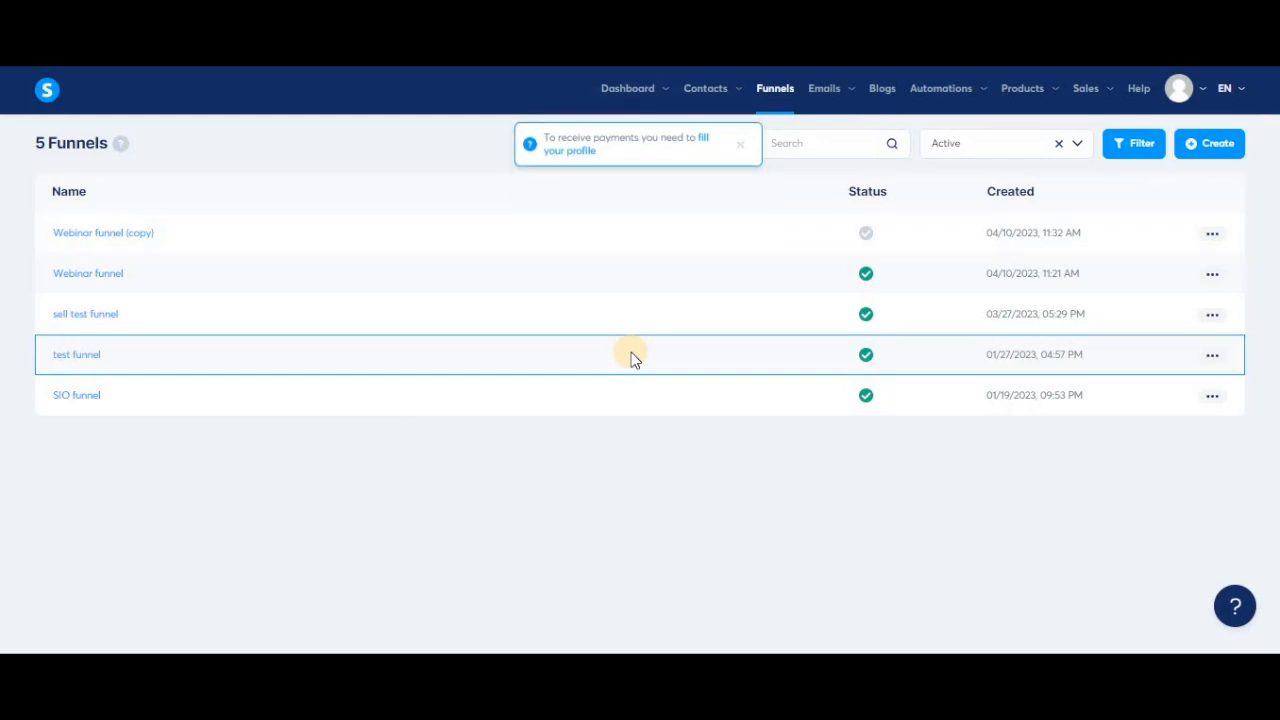
click(105, 277)
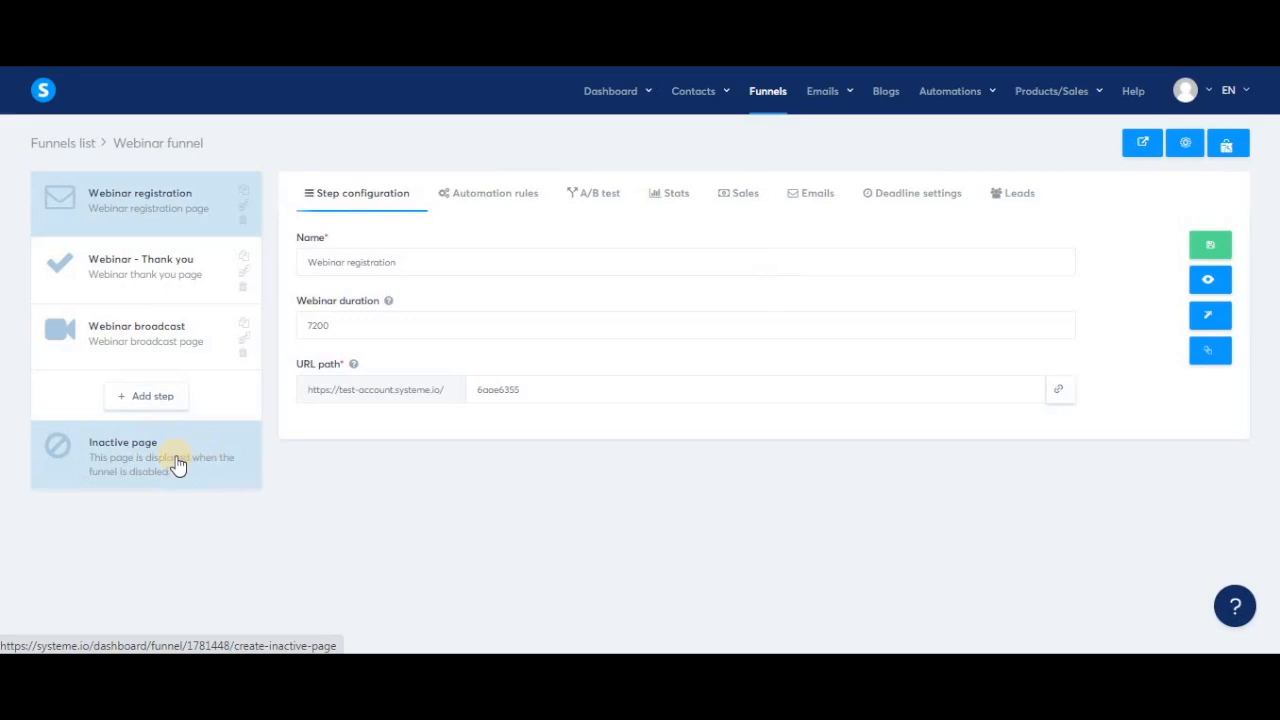
click(176, 463)
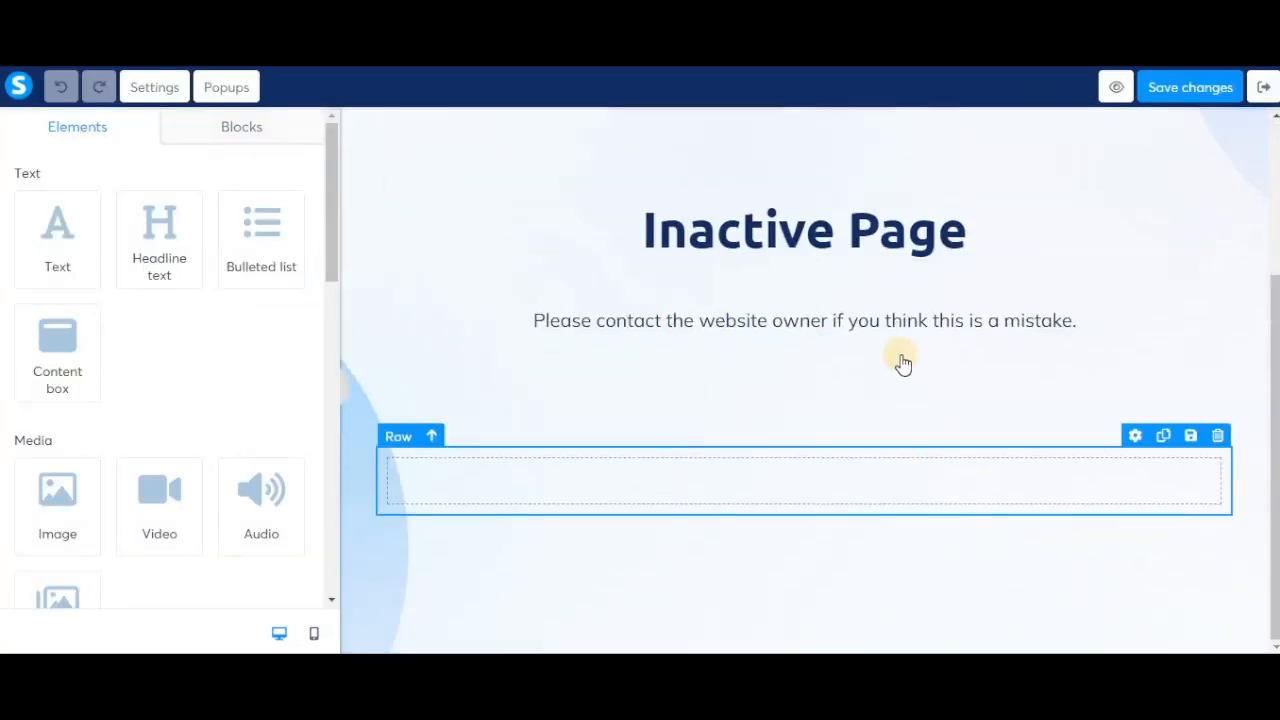
scroll(903, 363, up, 3)
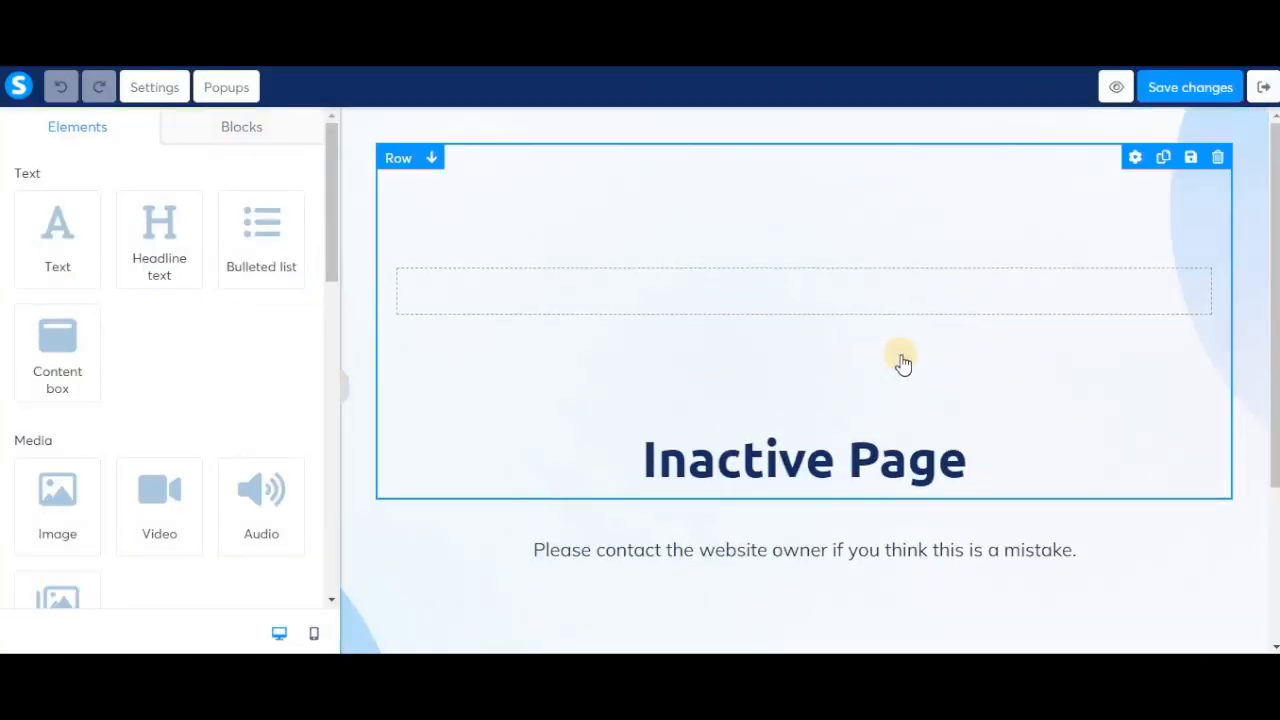